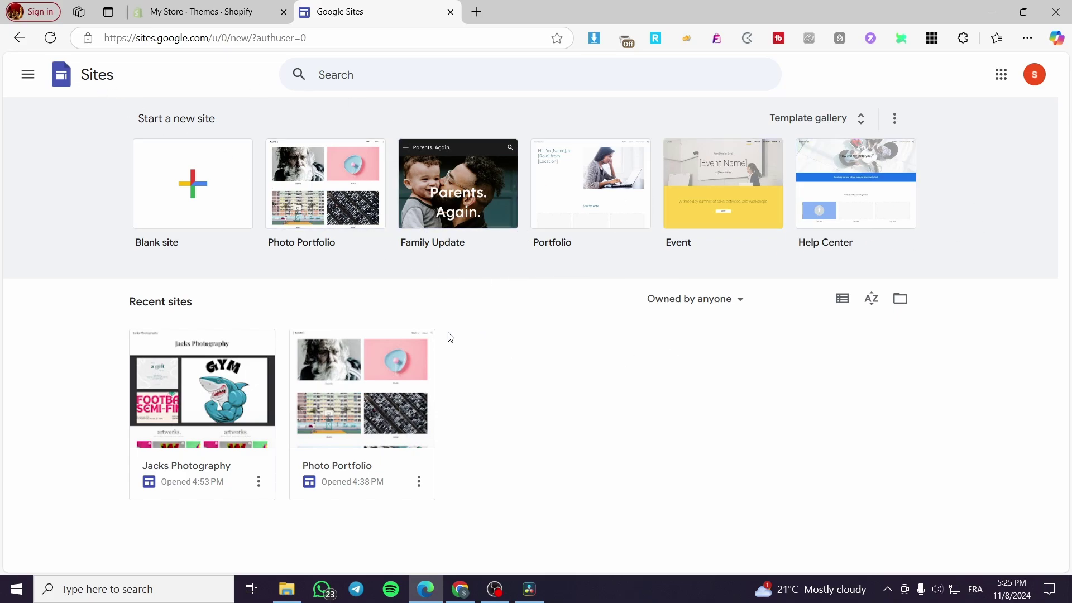
# Open the Jacks Photography site editor and bring up the Insert panel's Forms picker.
pyautogui.click(170, 426)
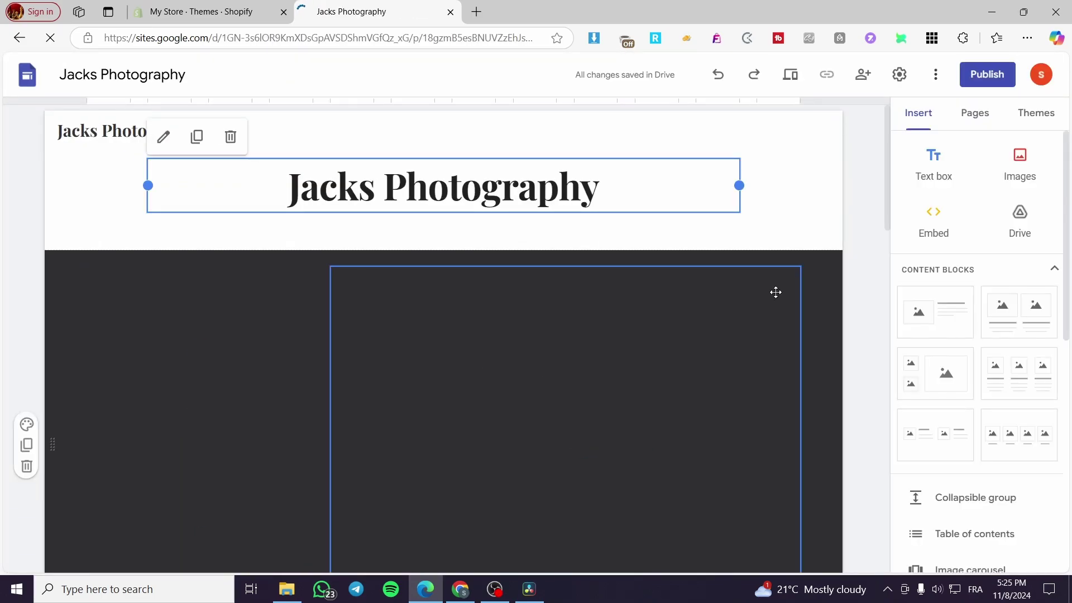
pyautogui.scroll(-3, 850, 219)
pyautogui.scroll(-5, 850, 220)
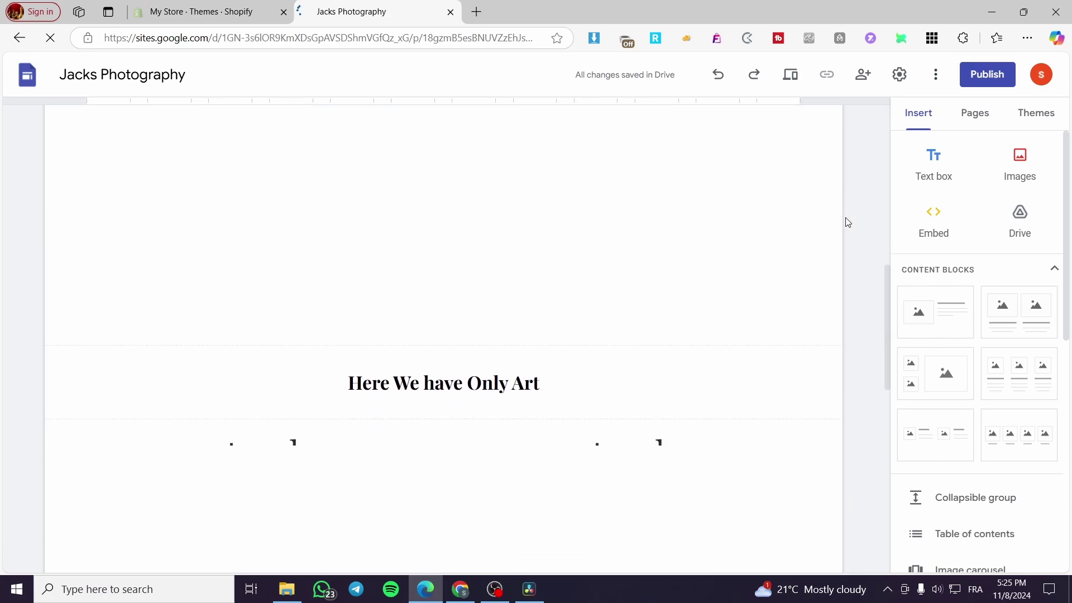
pyautogui.scroll(-4, 842, 234)
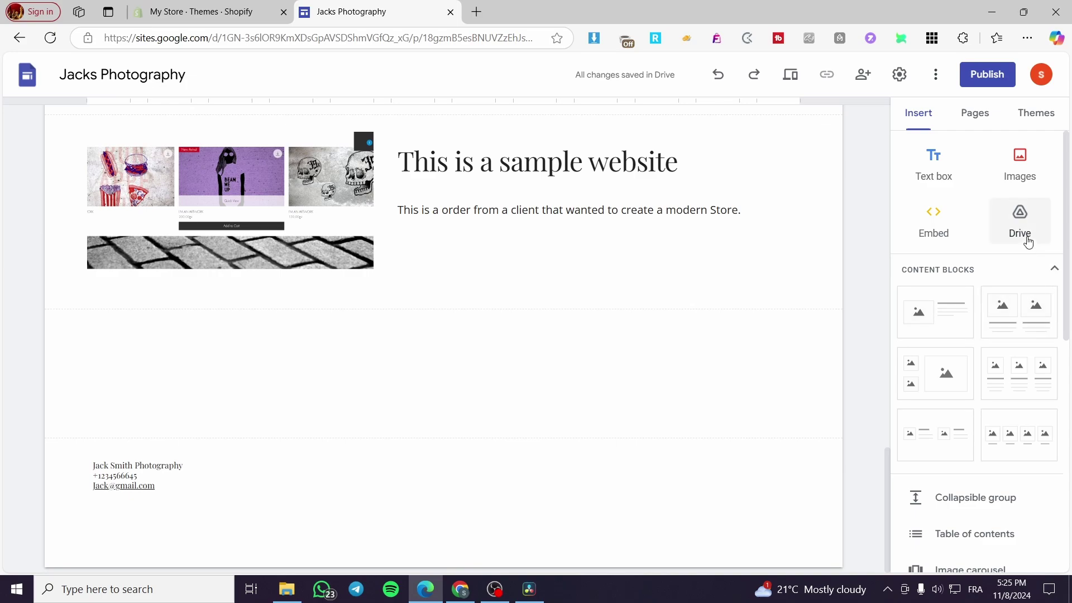
pyautogui.scroll(-8, 1029, 242)
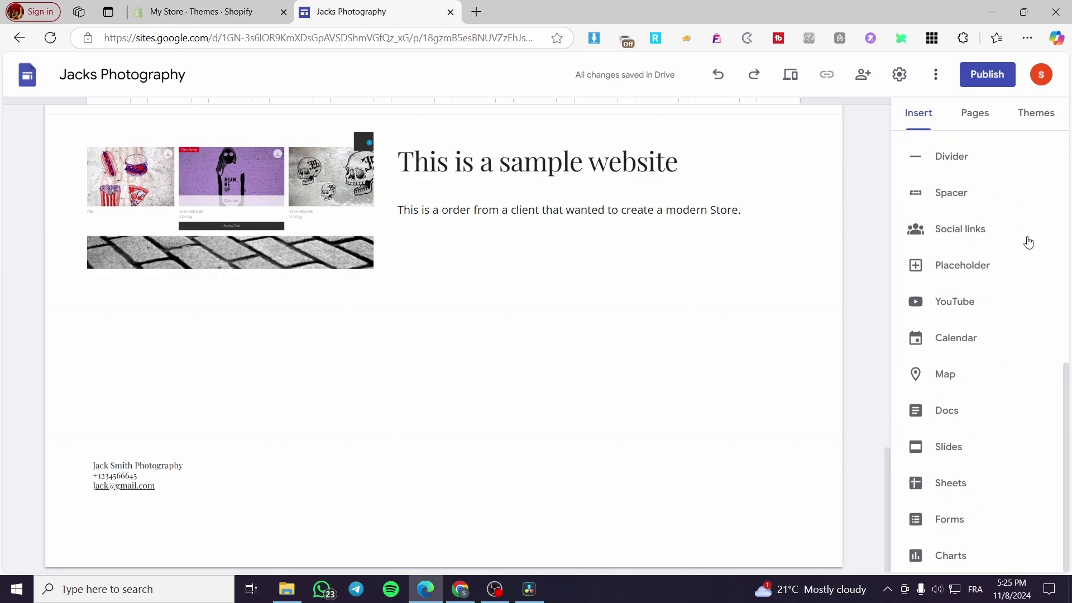
pyautogui.scroll(8, 1003, 292)
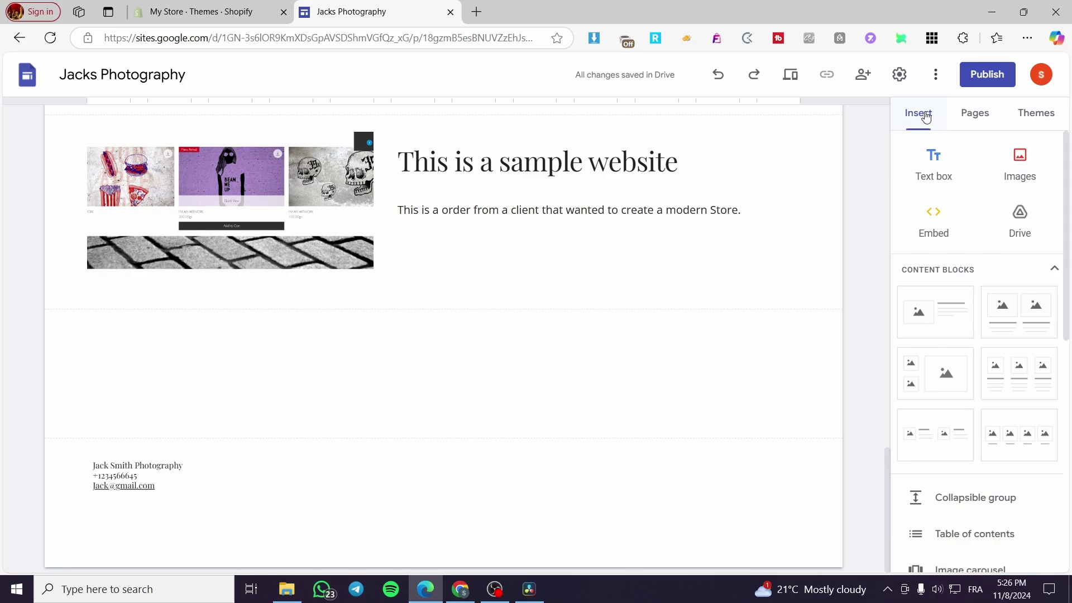
pyautogui.scroll(-8, 989, 256)
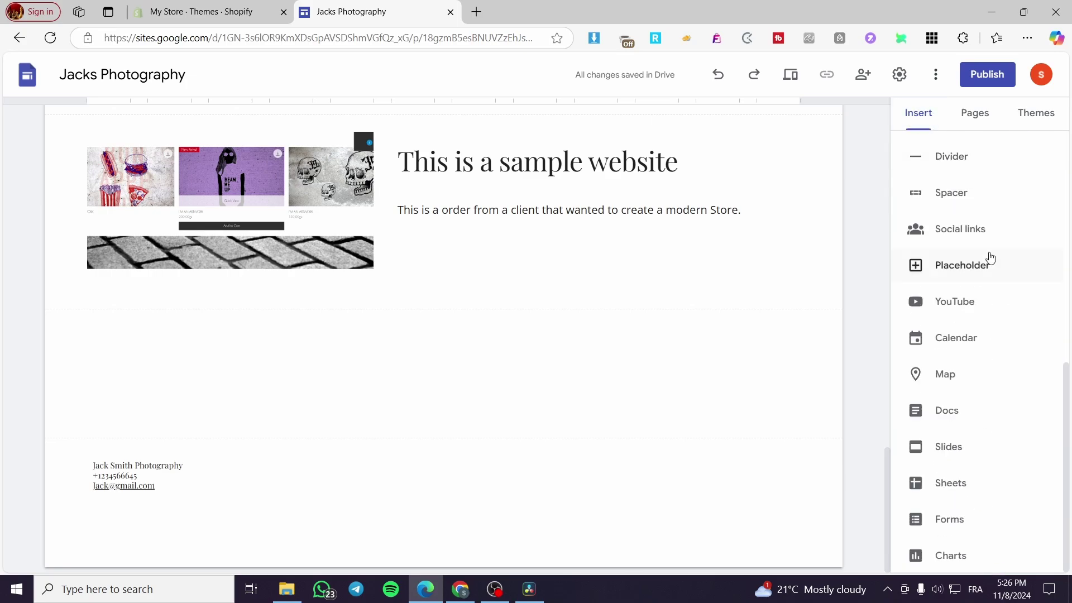
pyautogui.click(963, 517)
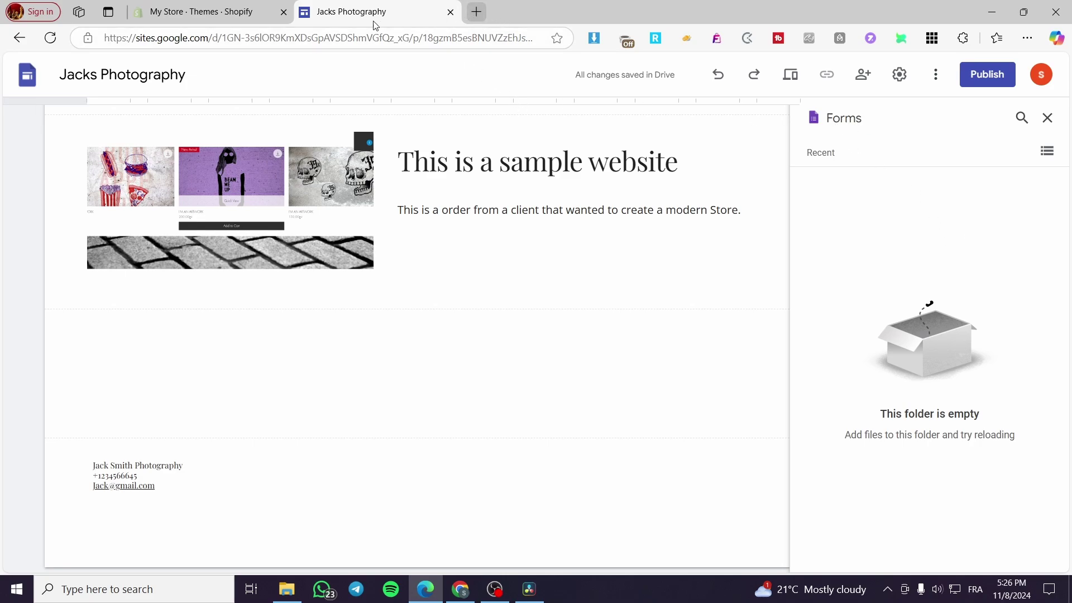
# Search Google for 'google form' in a new tab and open the Google Forms product page.
pyautogui.rightClick(117, 79)
pyautogui.click(428, 67)
pyautogui.click(483, 17)
pyautogui.write('google.com/index.html')
pyautogui.press('Return')
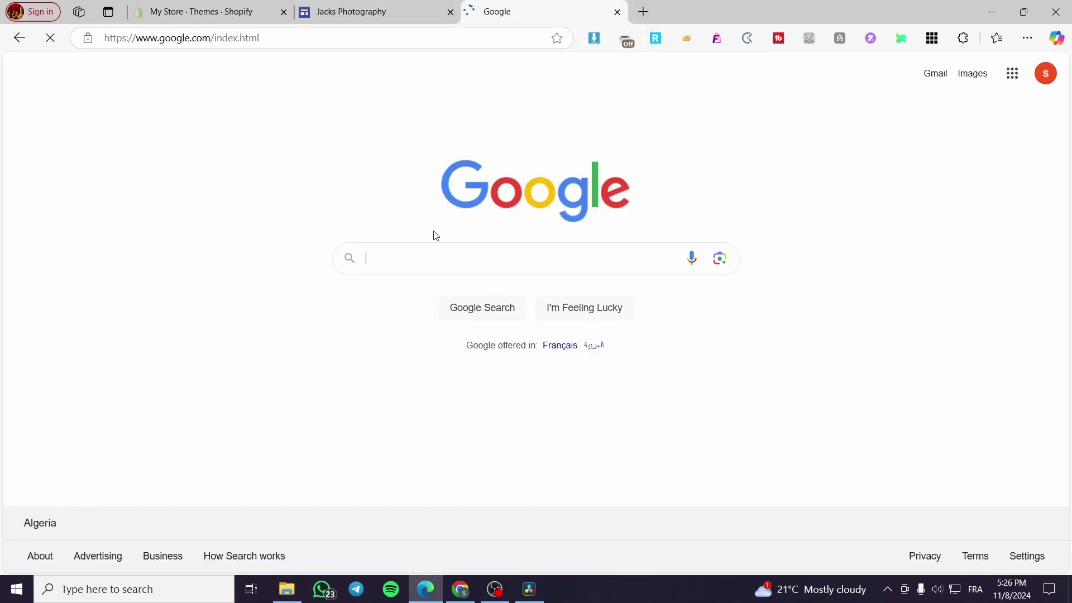
pyautogui.write('google f')
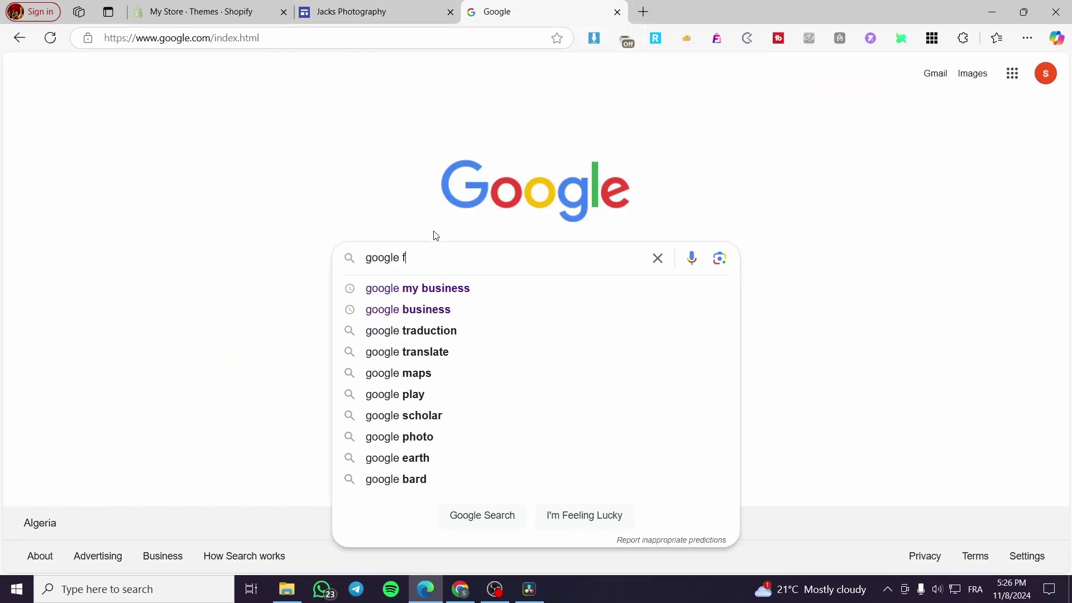
pyautogui.write('orm')
pyautogui.press('Return')
pyautogui.click(416, 189)
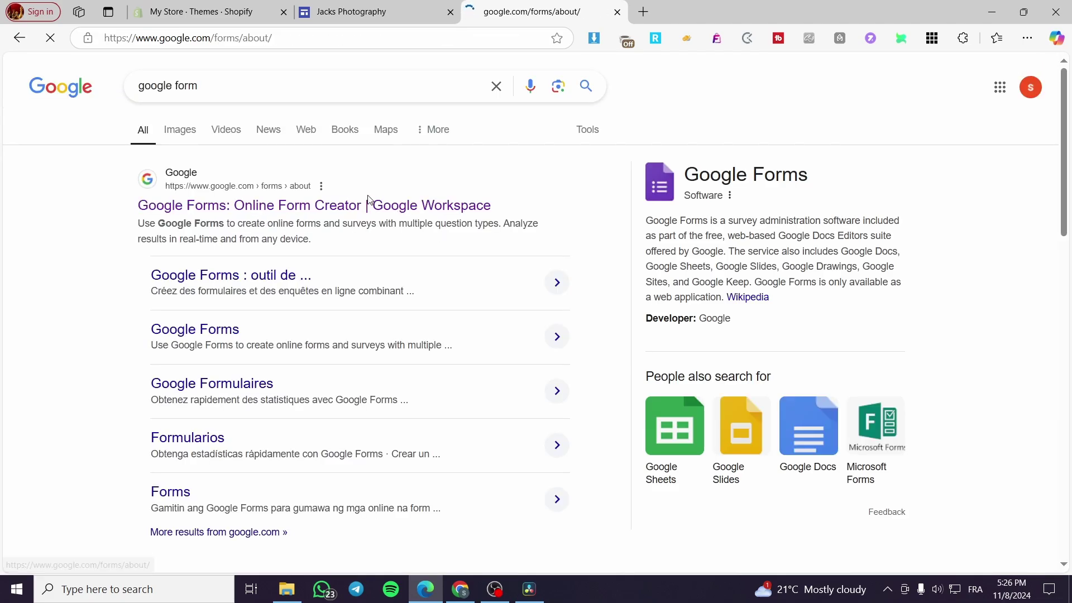
pyautogui.click(369, 12)
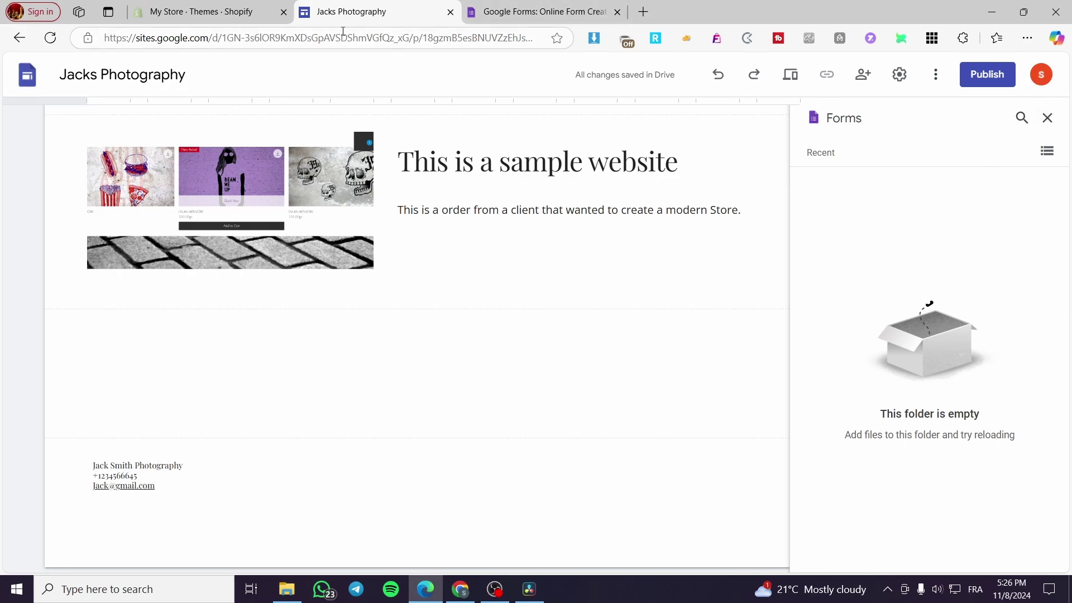
# Go to the Google Forms home page and create a Blank form.
pyautogui.click(515, 7)
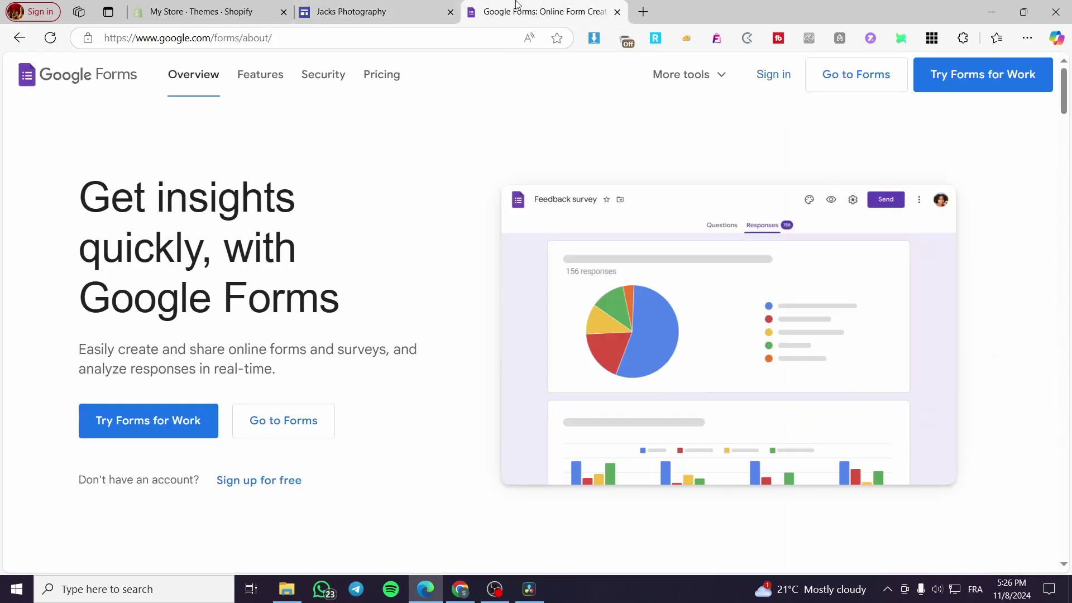
pyautogui.click(840, 90)
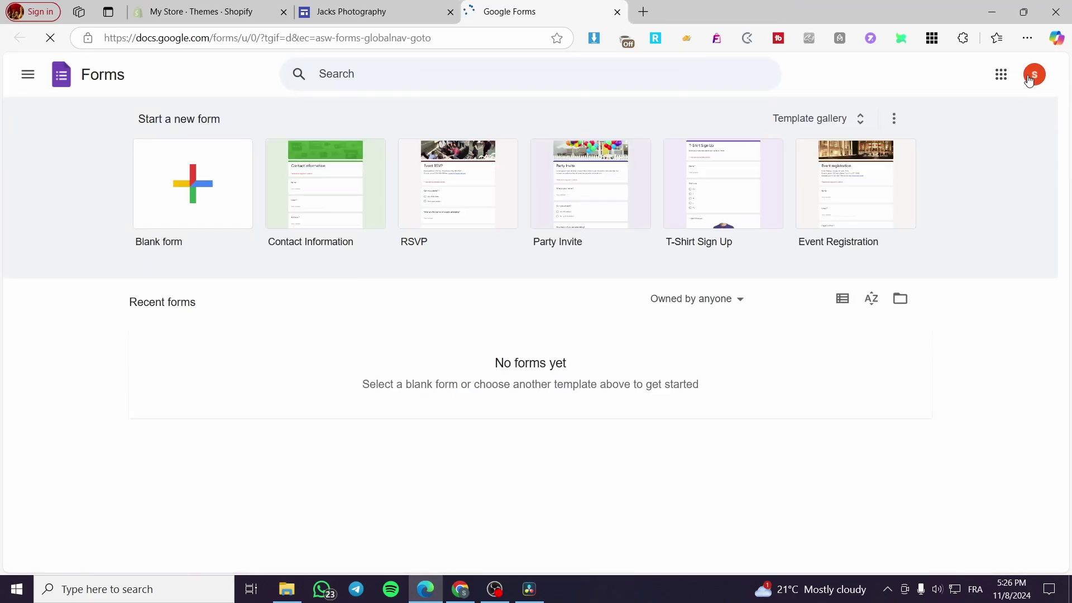
pyautogui.click(416, 8)
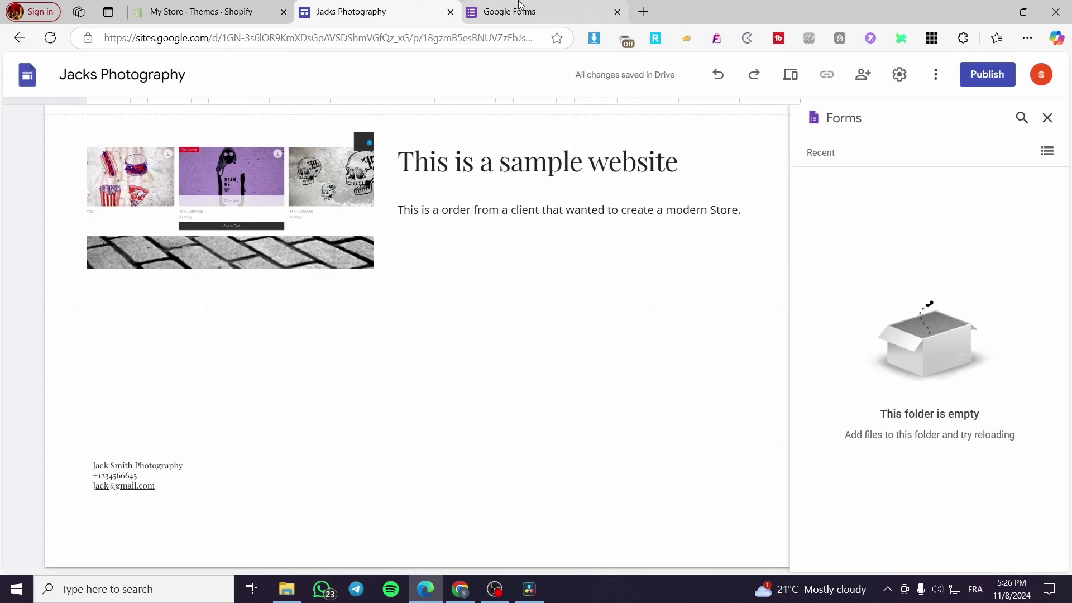
pyautogui.click(520, 7)
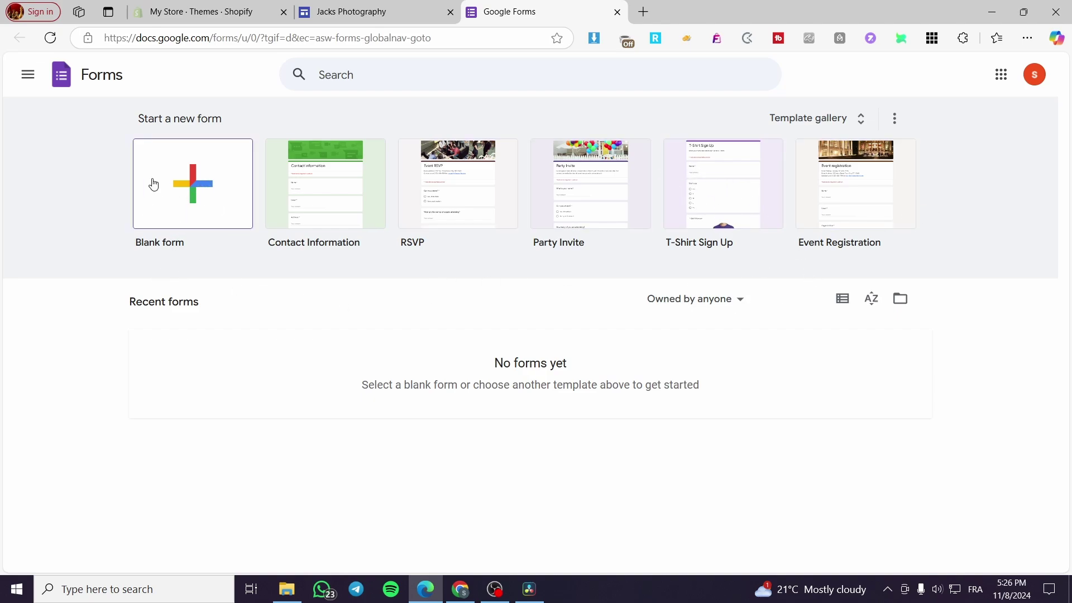
pyautogui.click(197, 180)
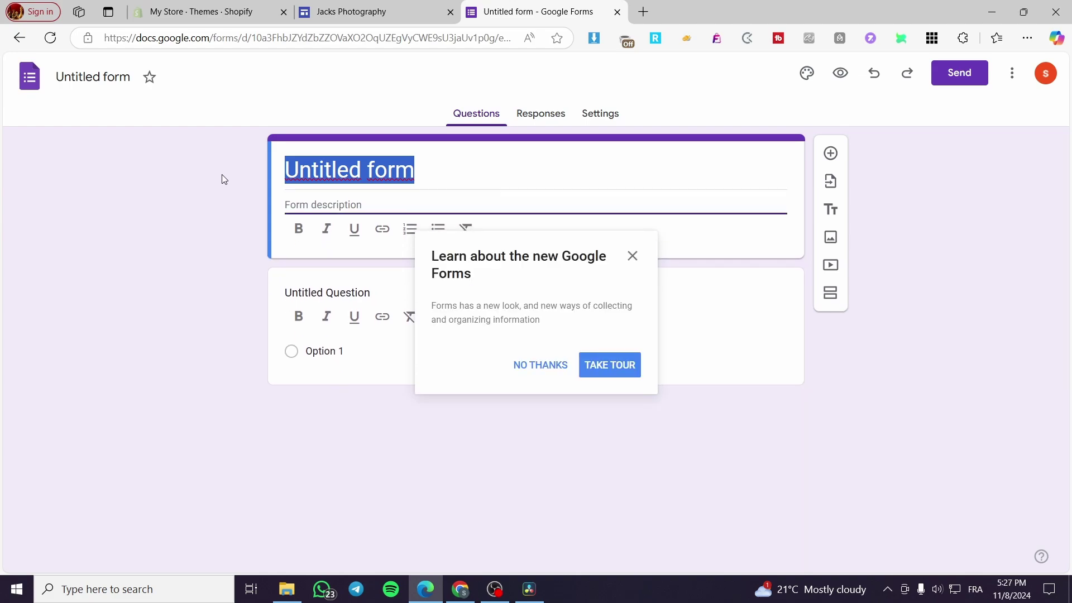
# Title the new form 'Subscription for monthly Newsletter'.
pyautogui.click(632, 256)
pyautogui.write('Subscro')
pyautogui.press('BackSpace')
pyautogui.write('it')
pyautogui.press('BackSpace')
pyautogui.write('ption ')
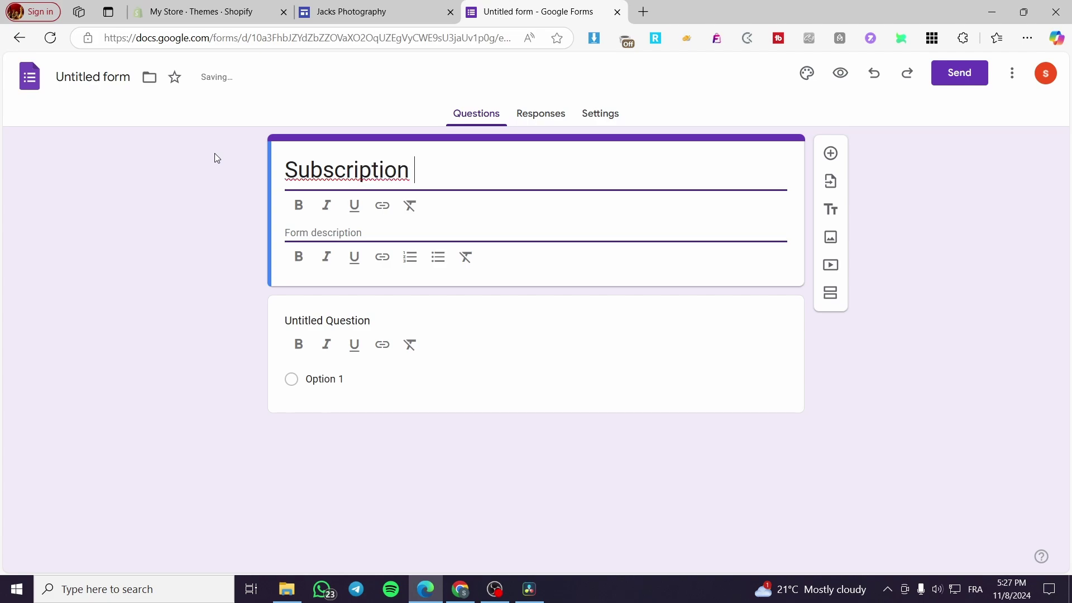
pyautogui.write('for ')
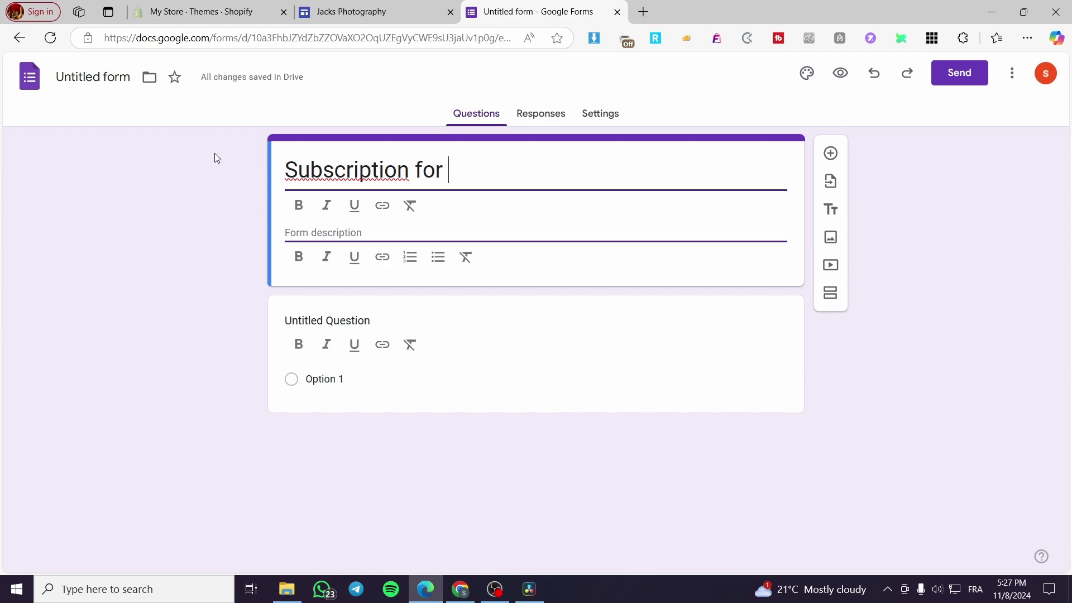
pyautogui.write('Ne')
pyautogui.press('BackSpace')
pyautogui.press('BackSpace')
pyautogui.write('monthly Newsl')
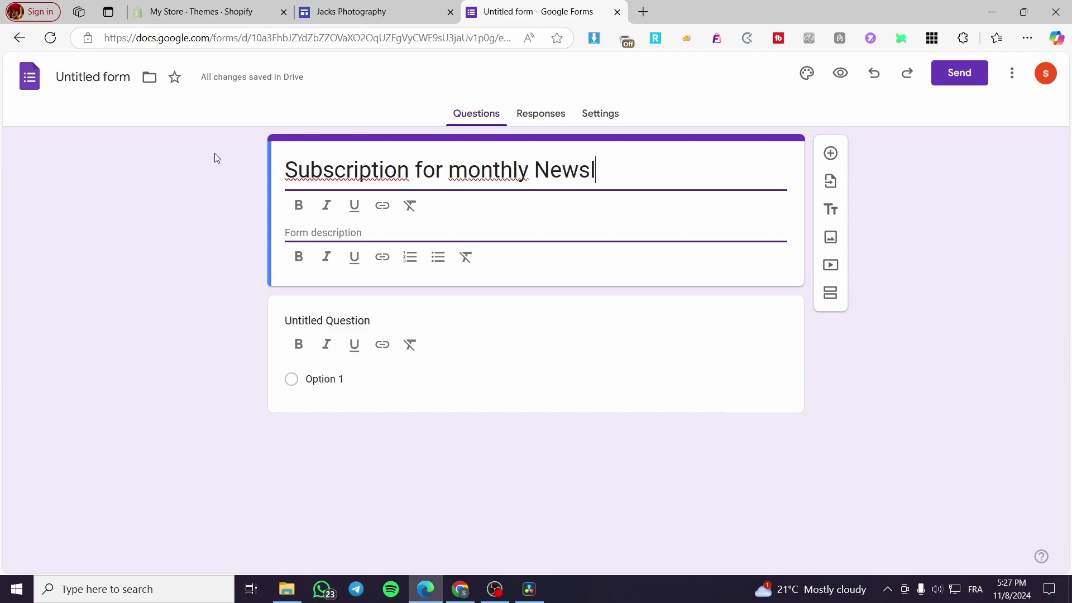
pyautogui.write('etter')
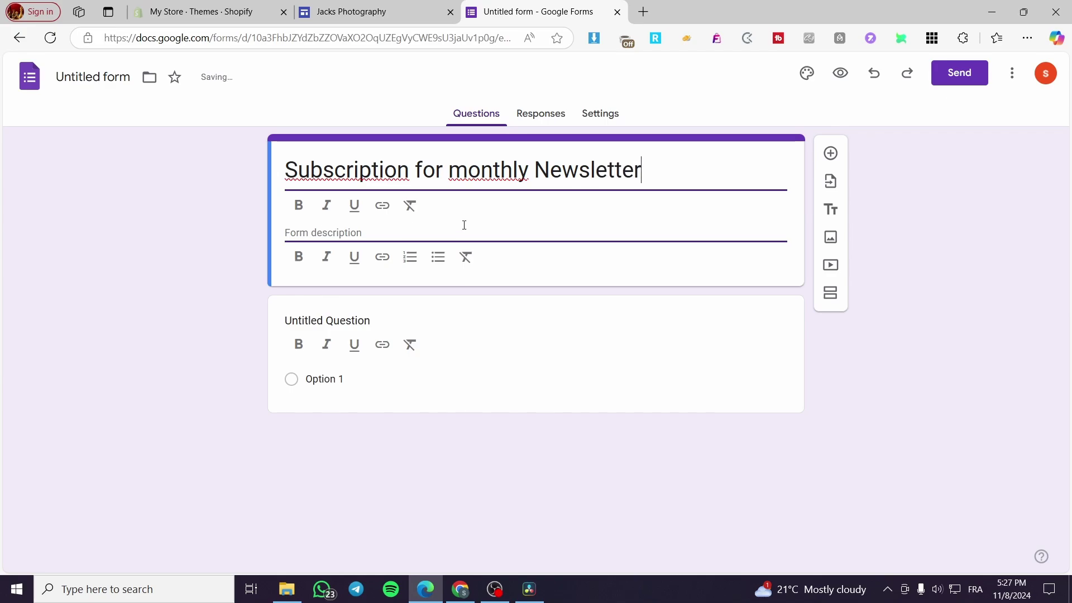
pyautogui.moveTo(642, 170); pyautogui.dragTo(286, 231)
# Add a form description saying signups will receive a monthly Newsletter in their inbox.
pyautogui.click(306, 237)
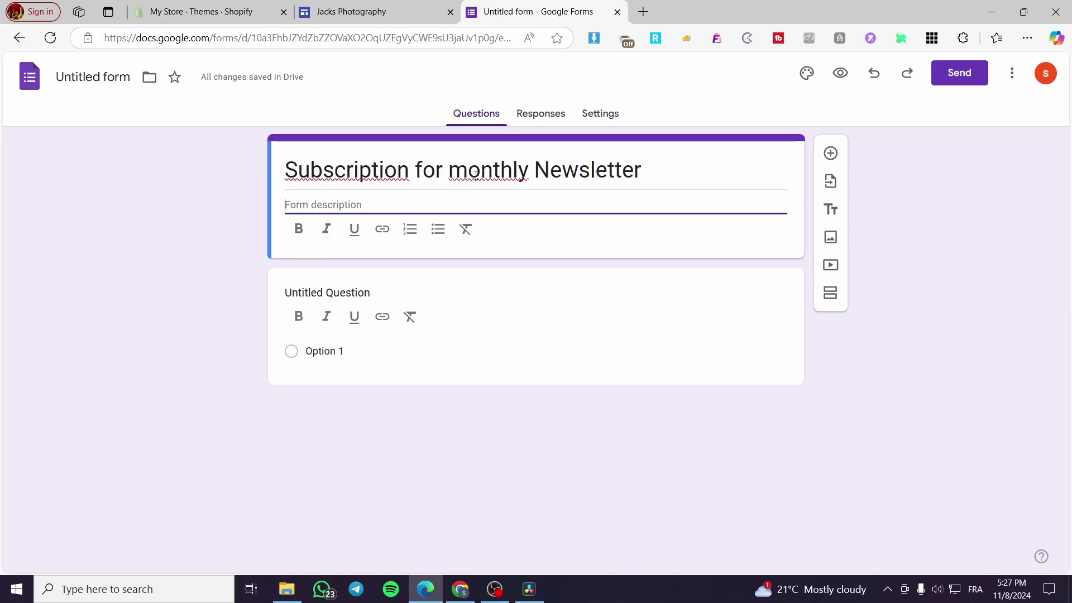
pyautogui.write('w')
pyautogui.press('BackSpace')
pyautogui.write('When you are going to ')
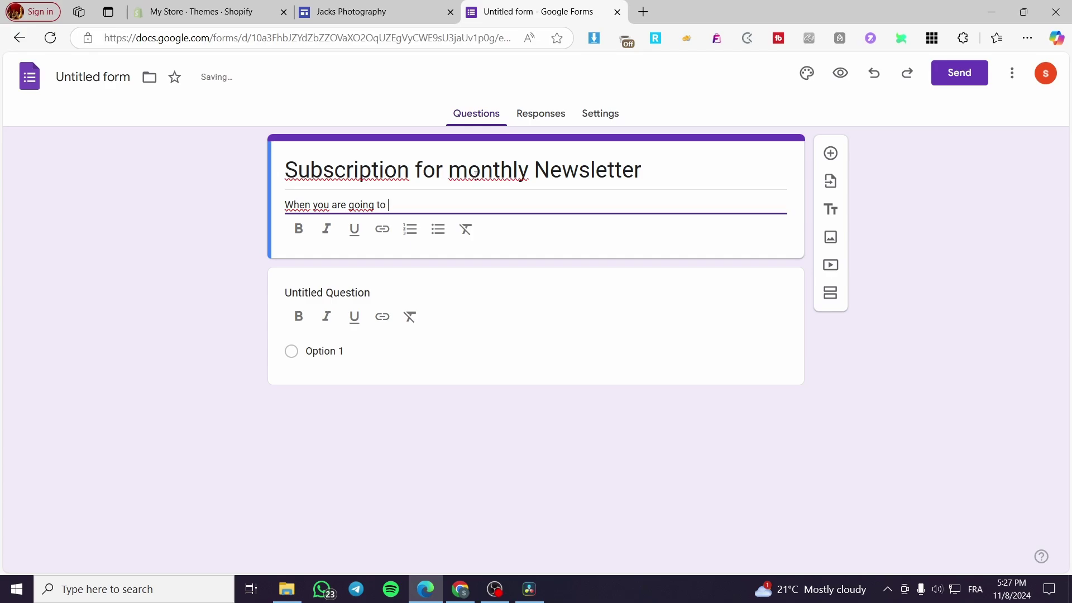
pyautogui.write('signup you are going to rece')
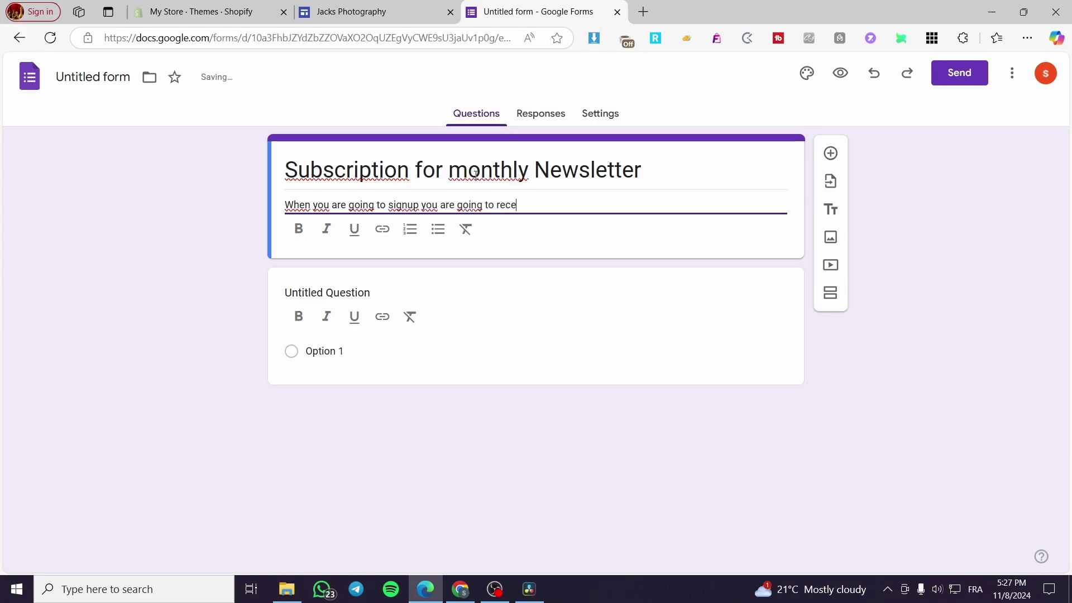
pyautogui.write('ive in t')
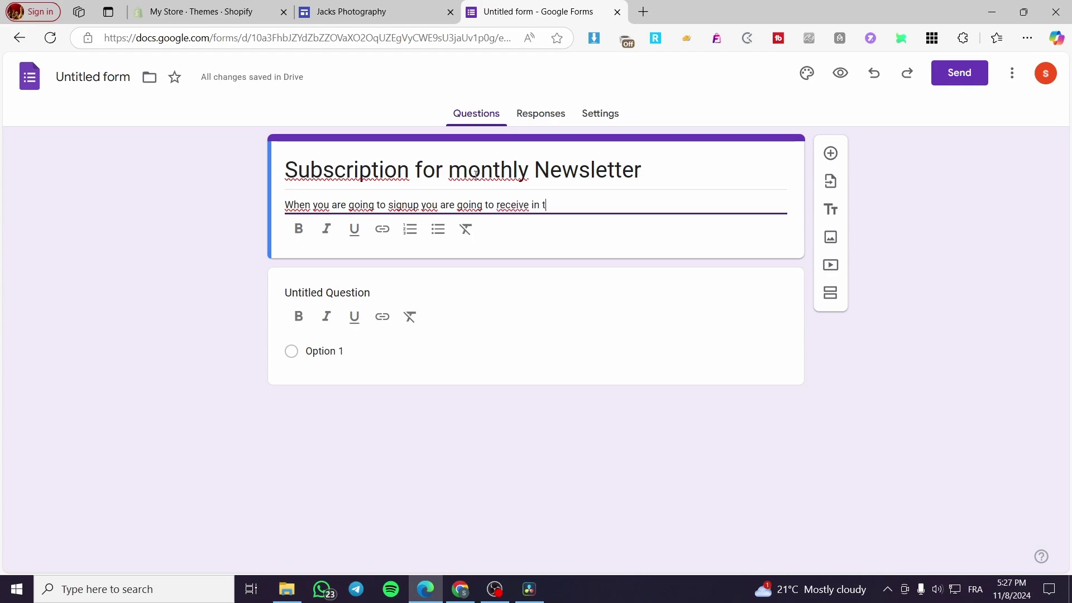
pyautogui.press('BackSpace')
pyautogui.write('your inbox a monthly News')
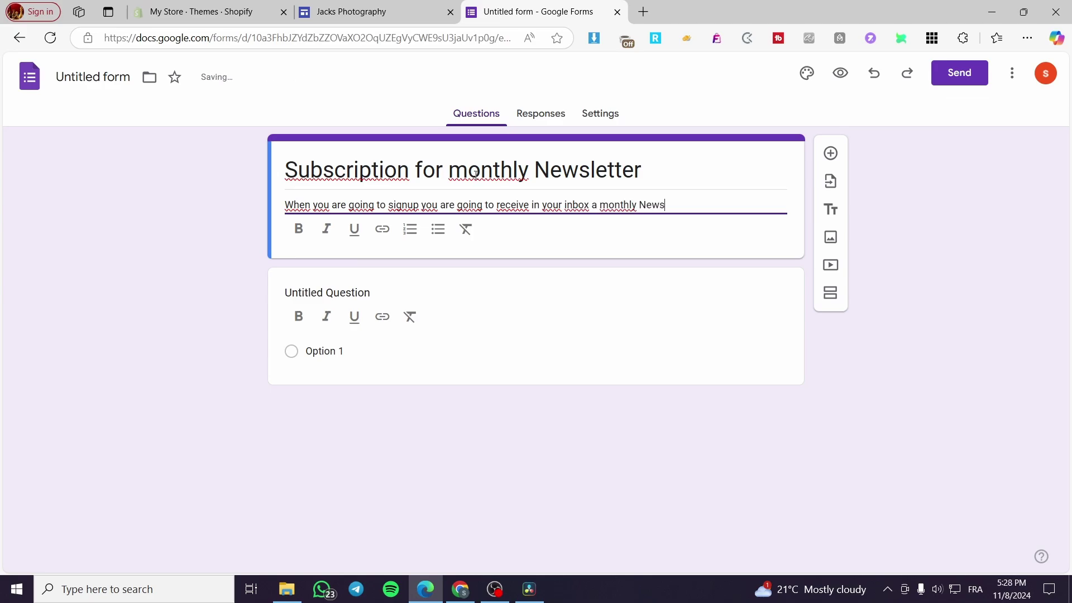
pyautogui.write('tter')
# Retitle the first question 'Email', keep it Short answer, and add a second question.
pyautogui.click(353, 291)
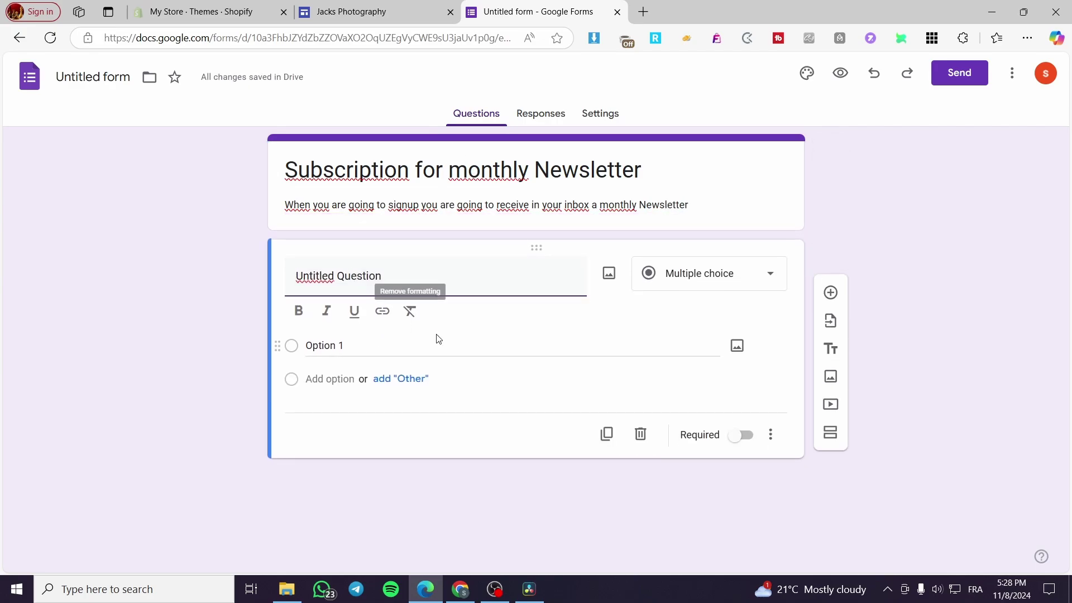
pyautogui.moveTo(480, 275); pyautogui.dragTo(232, 271)
pyautogui.write('Email')
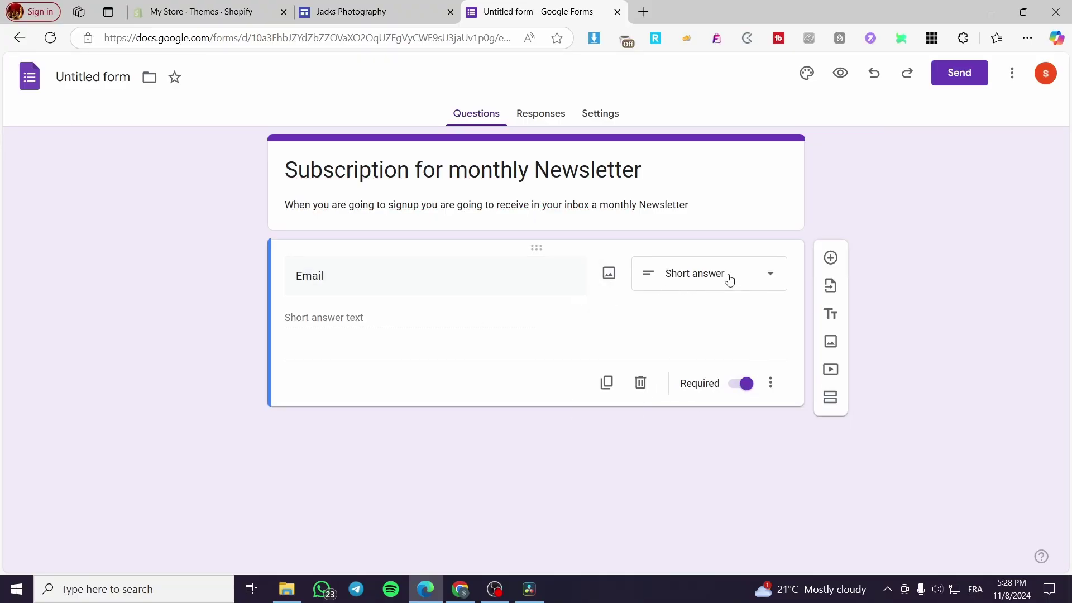
pyautogui.click(752, 280)
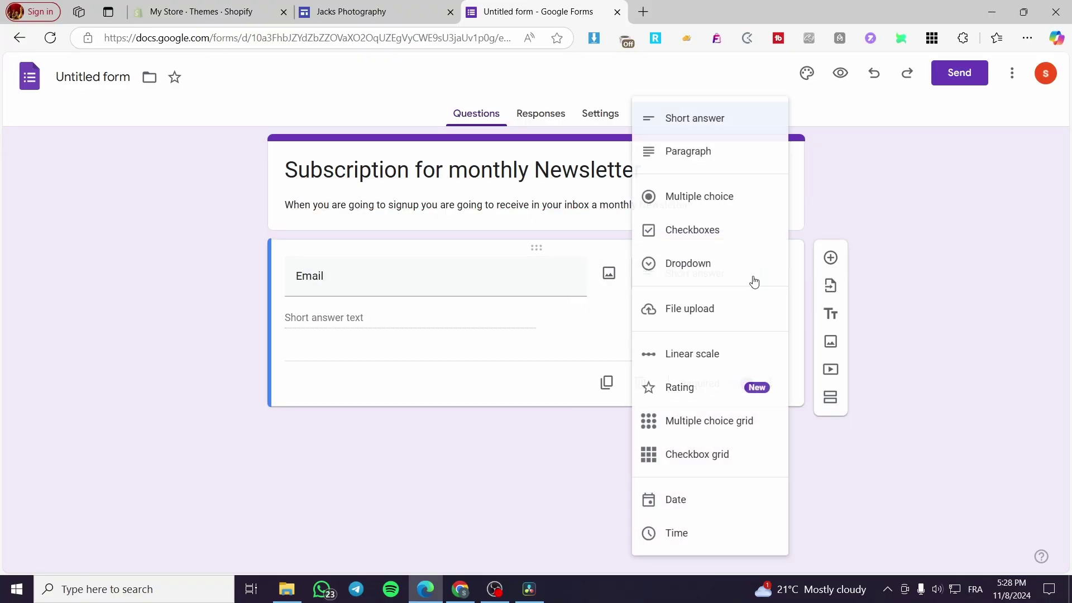
pyautogui.click(722, 123)
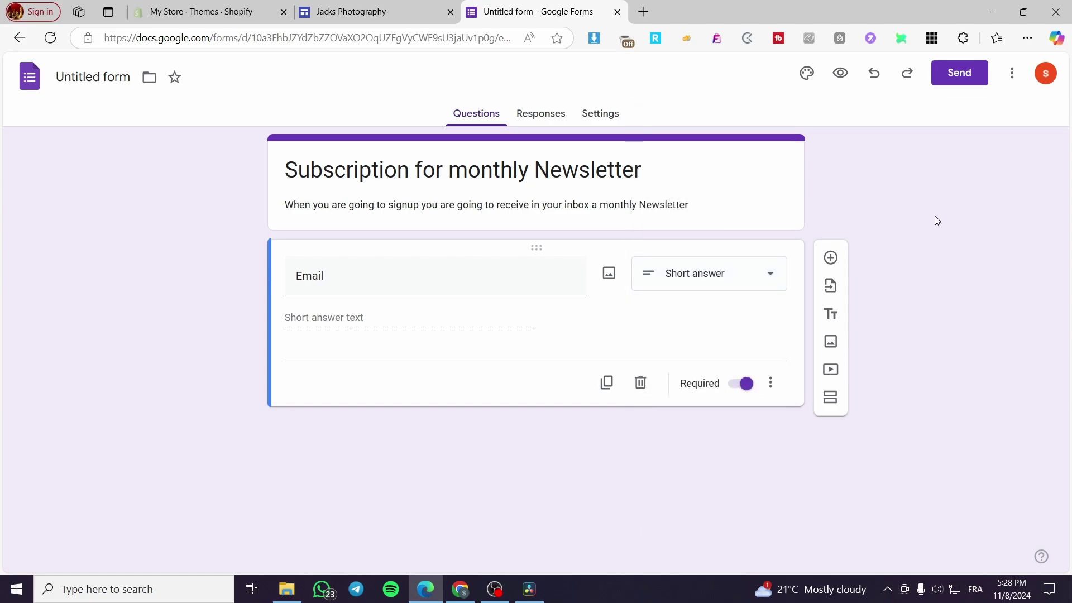
pyautogui.click(830, 257)
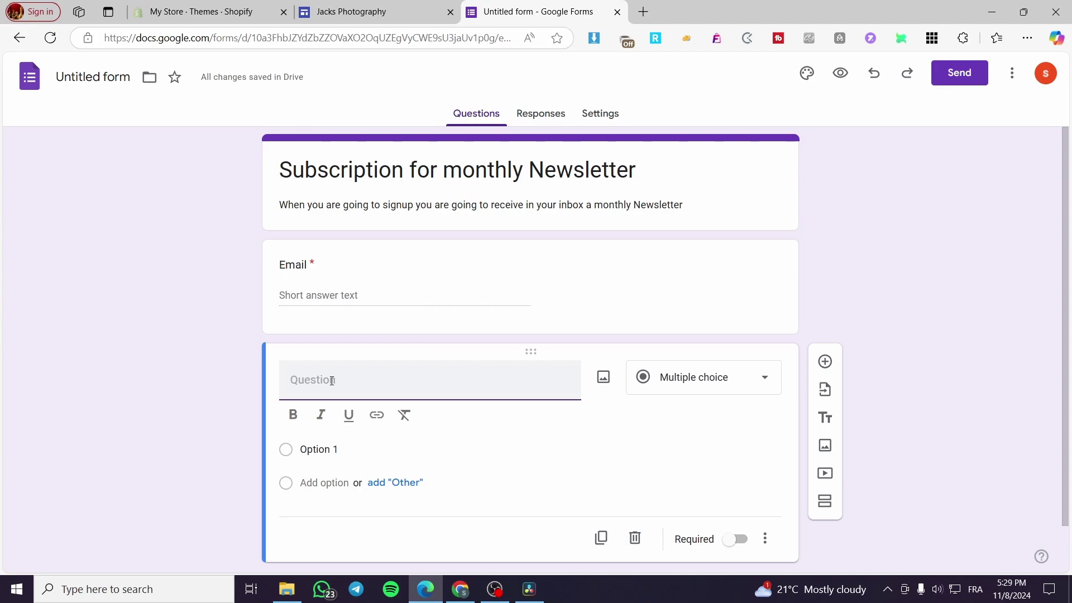
# Bold the Email title and add a bold question 'What type of news that you want in your Newsletter ?'.
pyautogui.click(368, 299)
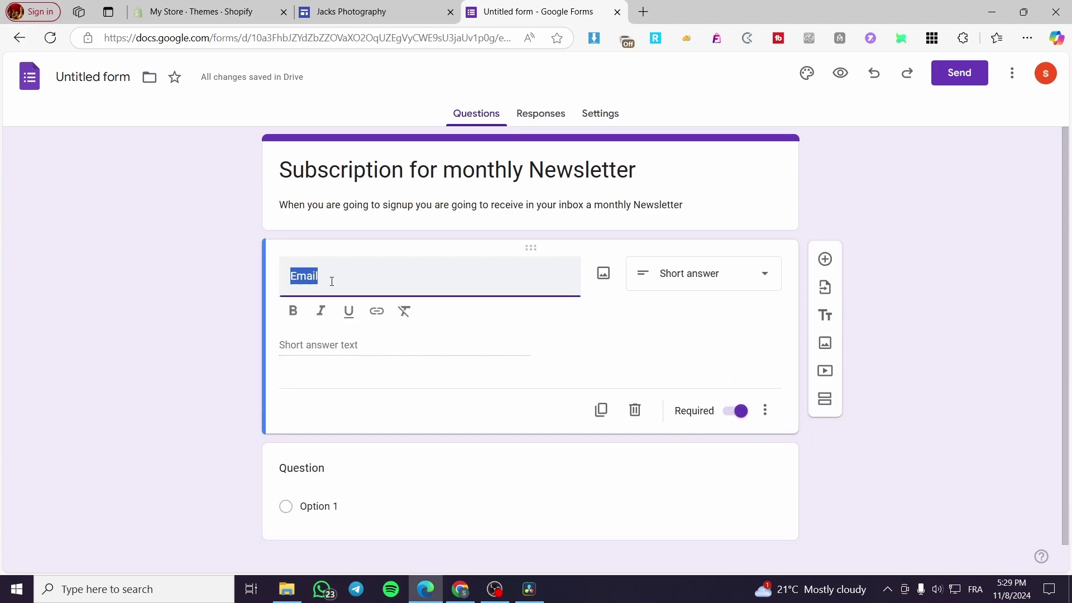
pyautogui.click(294, 311)
pyautogui.click(328, 465)
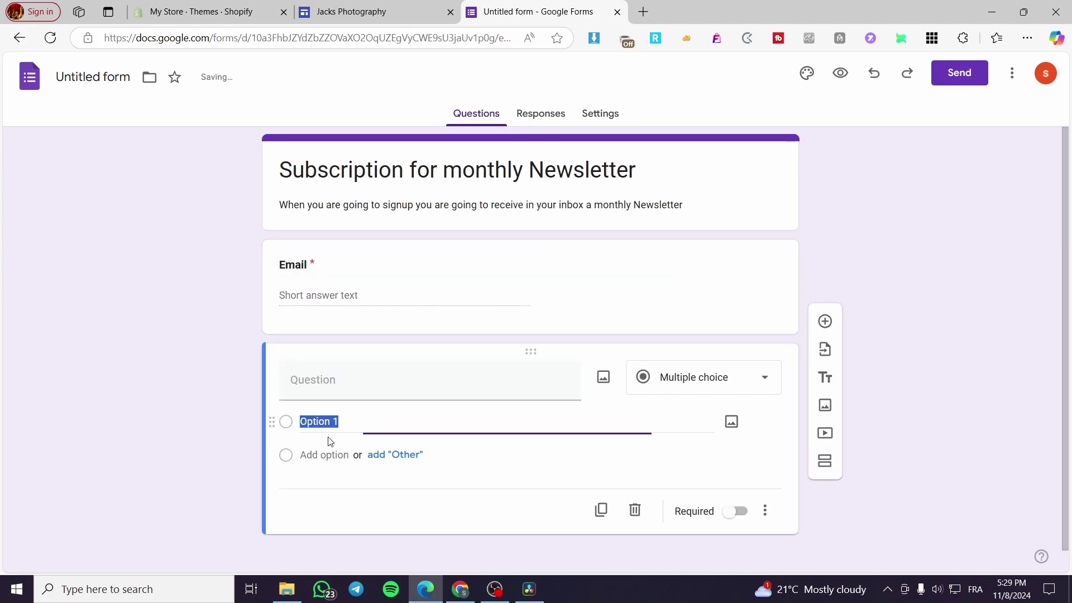
pyautogui.click(334, 378)
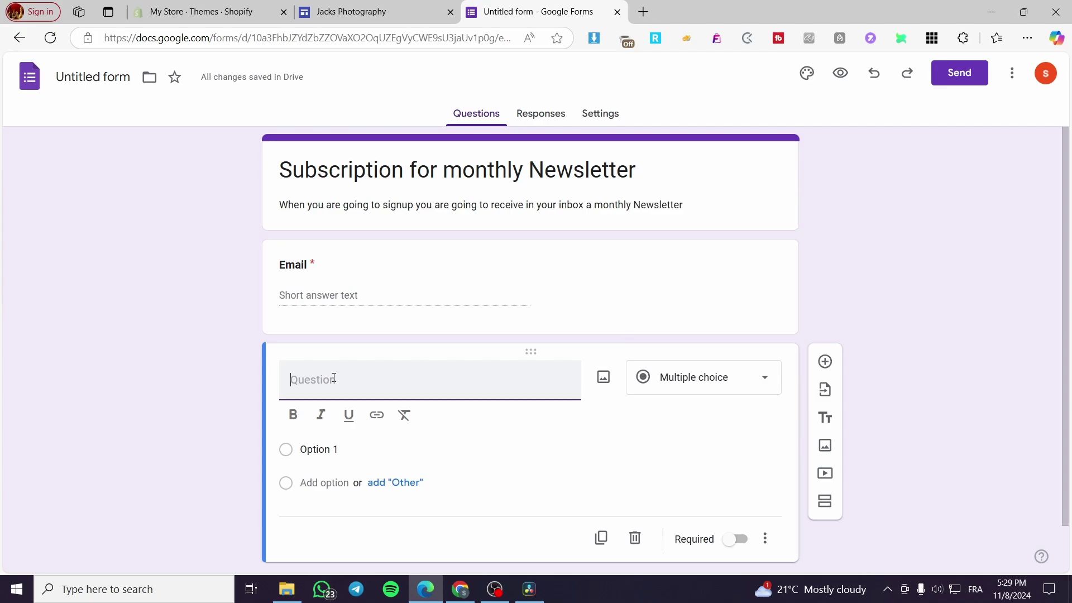
pyautogui.write('What')
pyautogui.write('type of news that you want ')
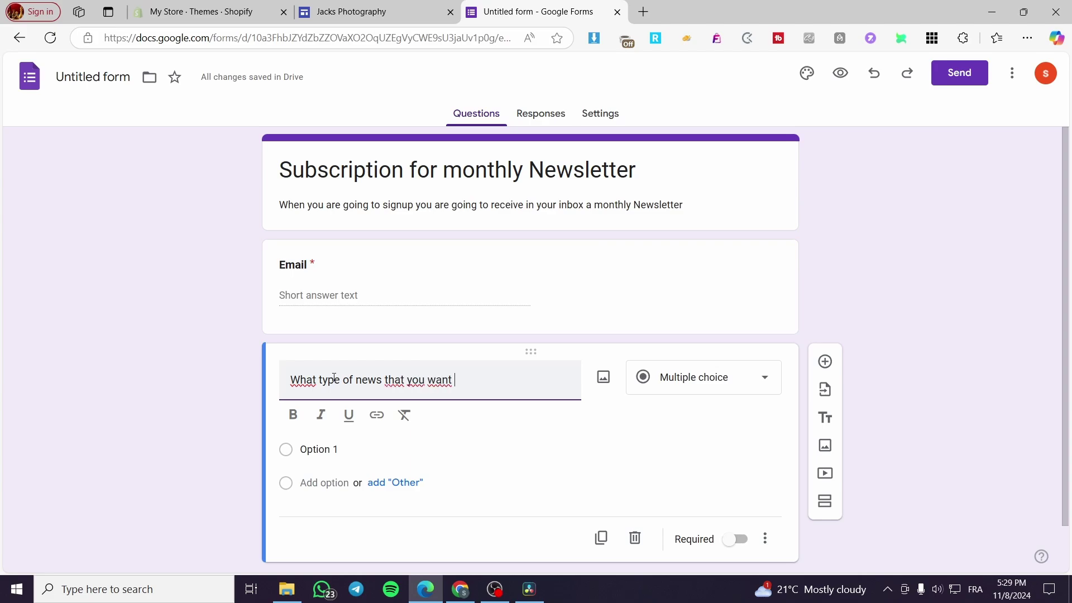
pyautogui.write('in your News')
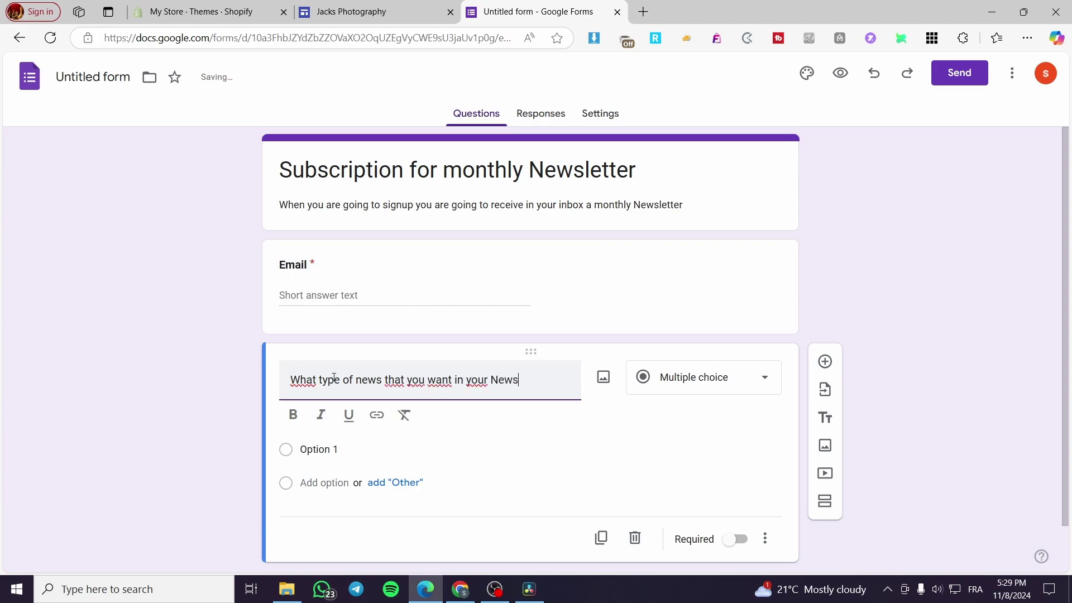
pyautogui.write('letter ?')
pyautogui.hotkey('ctrl', 'a')
pyautogui.click(292, 414)
# Enter the answer options Tech, Global News, Phones and Clothes.
pyautogui.click(308, 450)
pyautogui.write('Te')
pyautogui.click(324, 454)
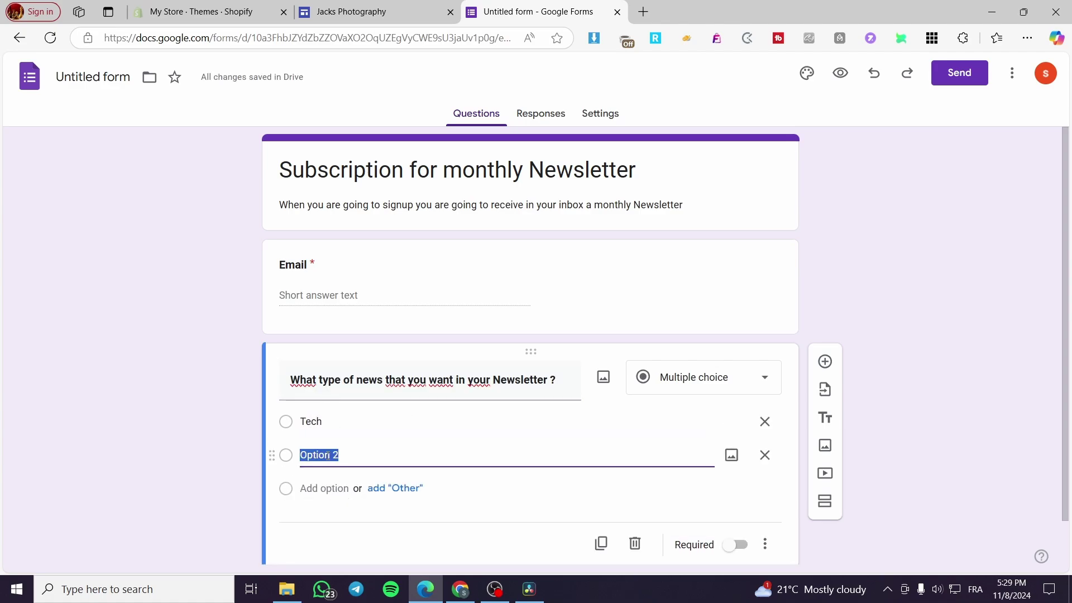
pyautogui.write('Global News')
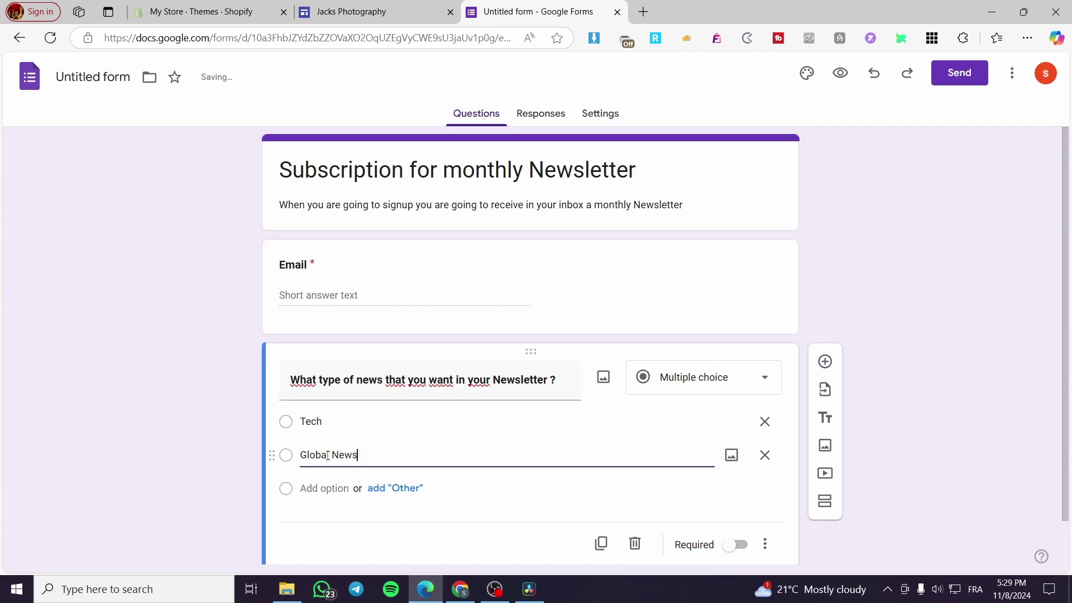
pyautogui.click(324, 488)
pyautogui.write('Phones')
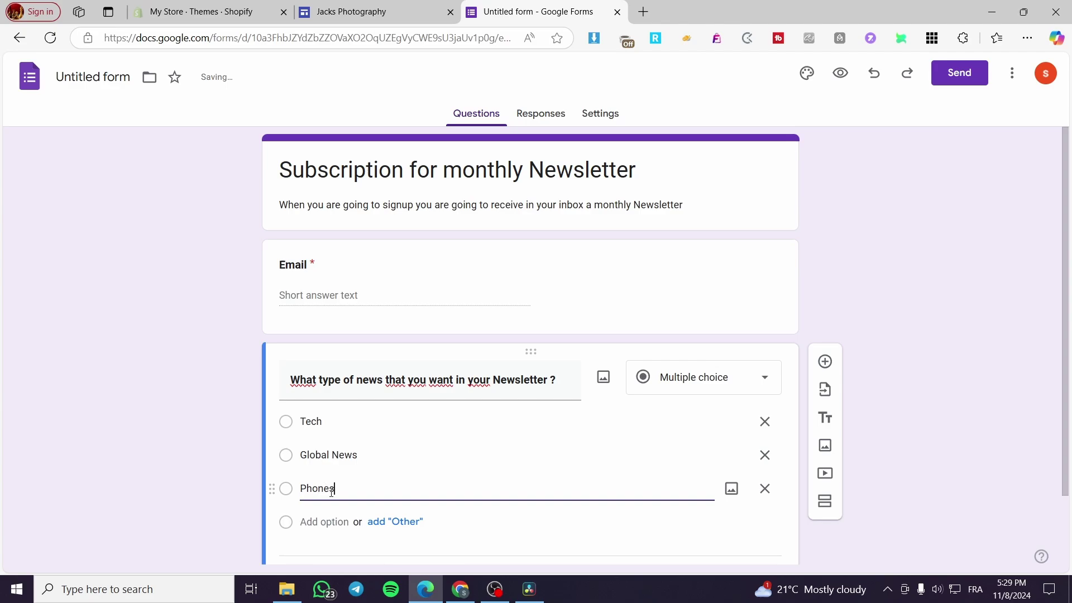
pyautogui.click(324, 521)
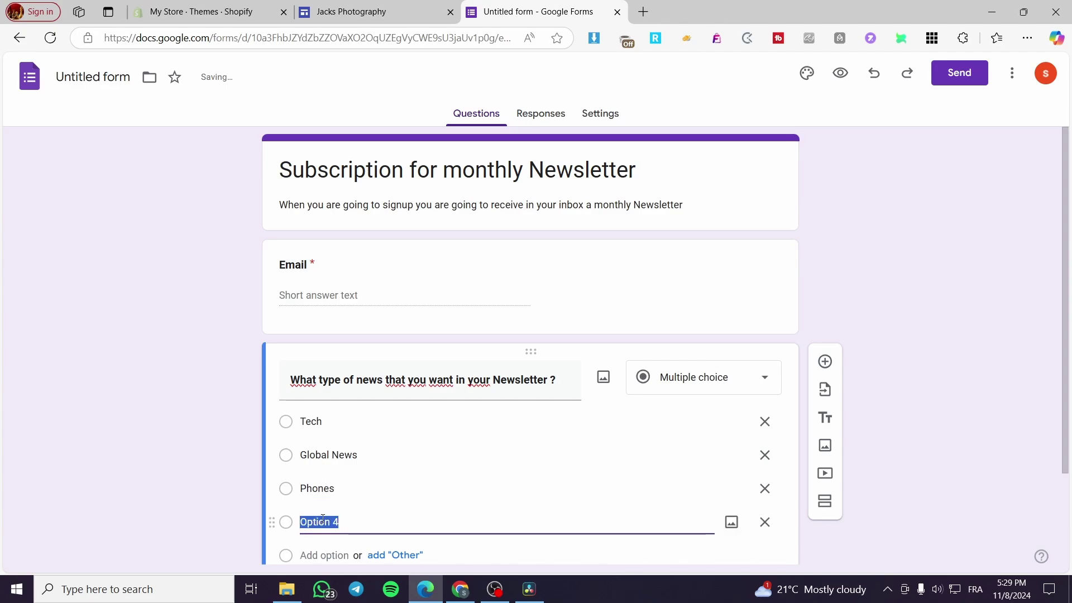
pyautogui.write('Clothes')
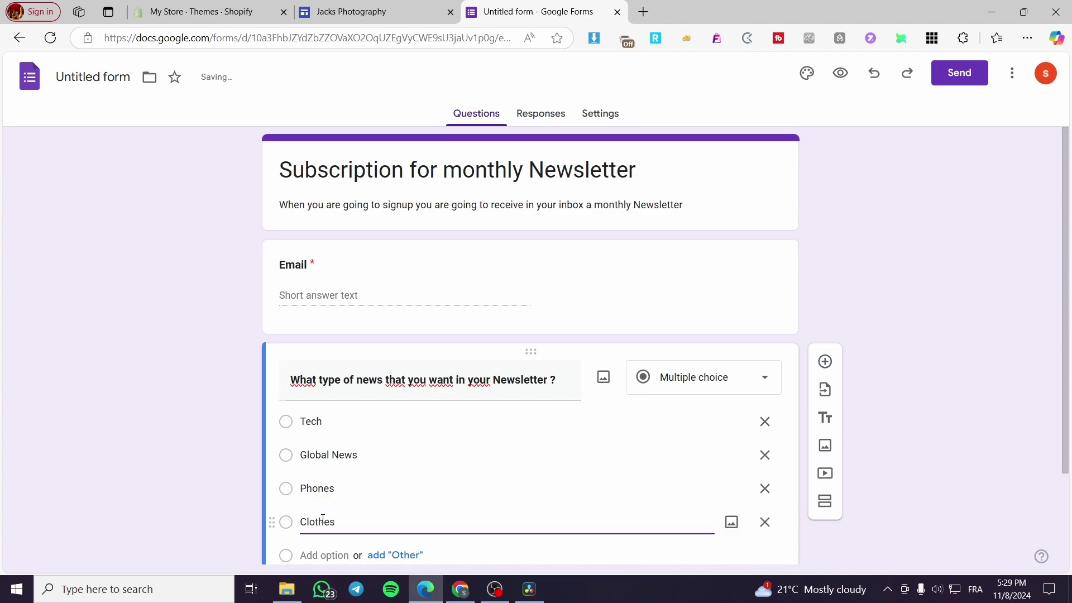
pyautogui.click(335, 555)
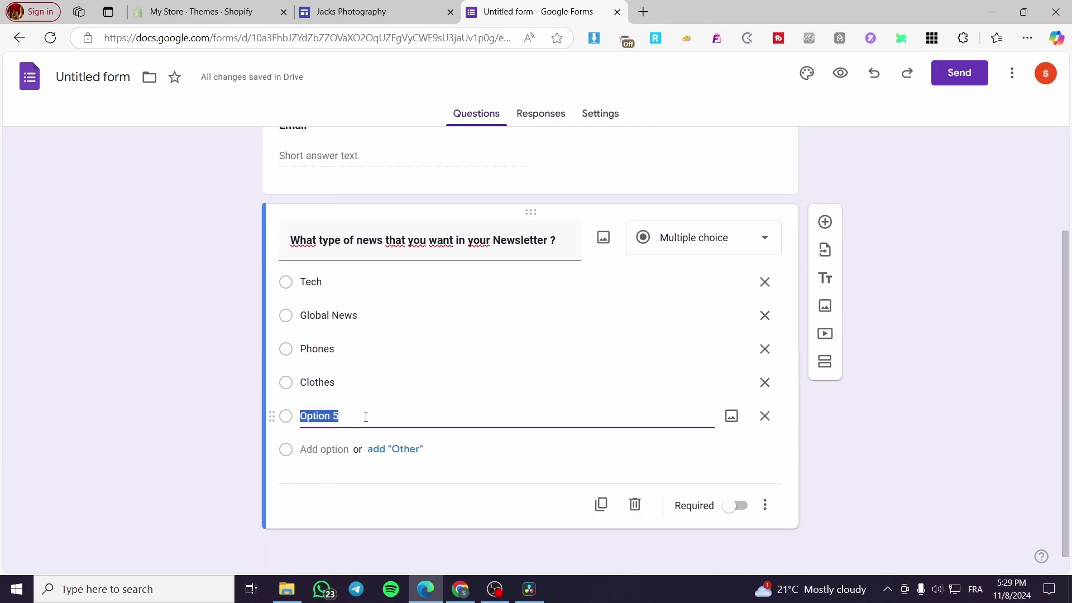
# Remove the extra fifth option, make the question required, and add a new bold-titled question.
pyautogui.click(765, 416)
pyautogui.click(832, 449)
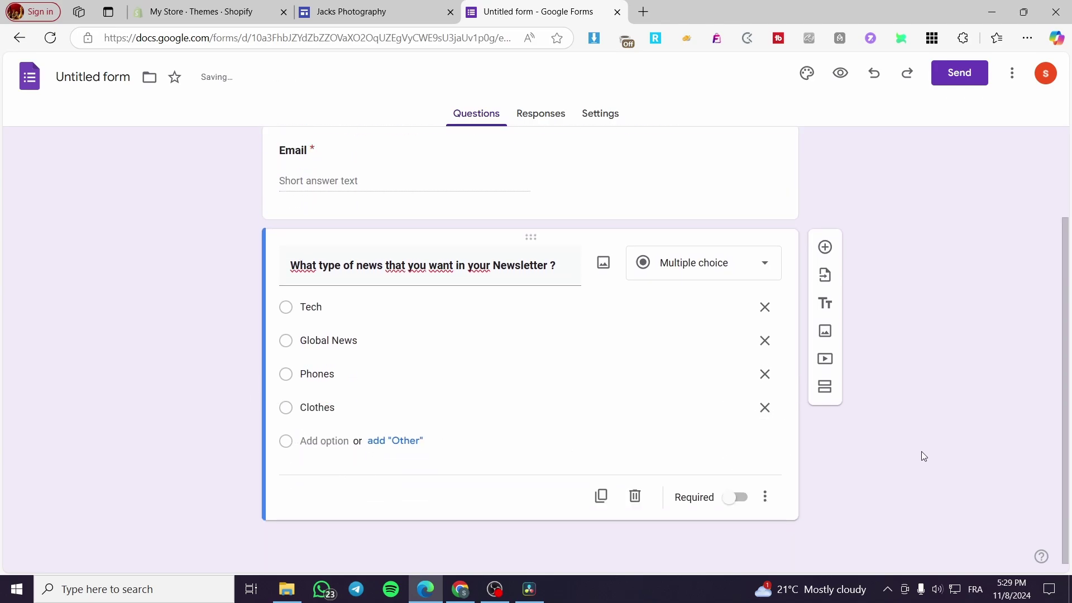
pyautogui.click(738, 498)
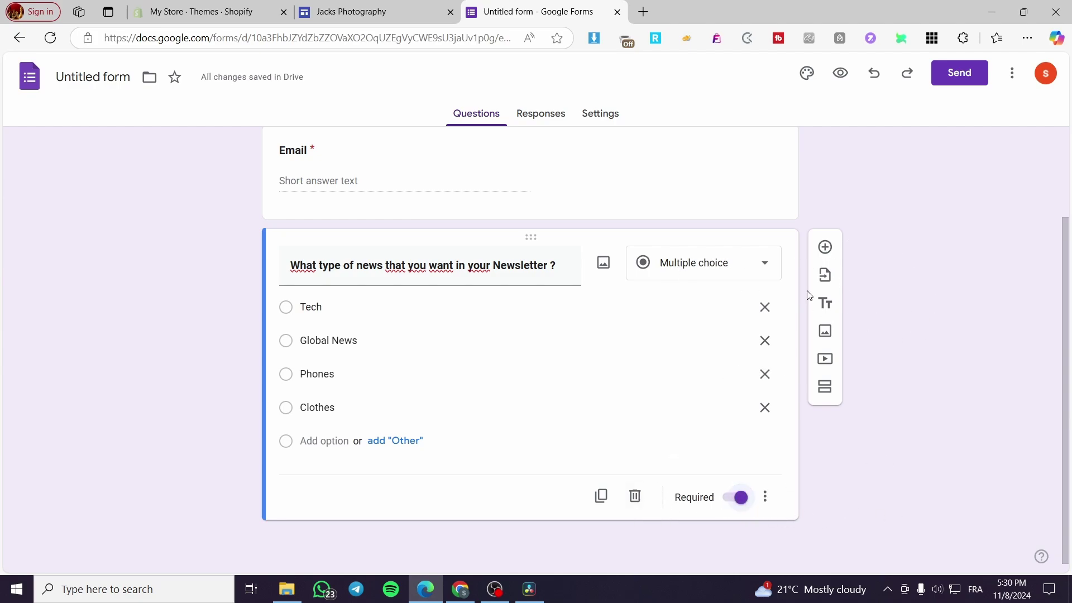
pyautogui.click(825, 247)
pyautogui.click(293, 487)
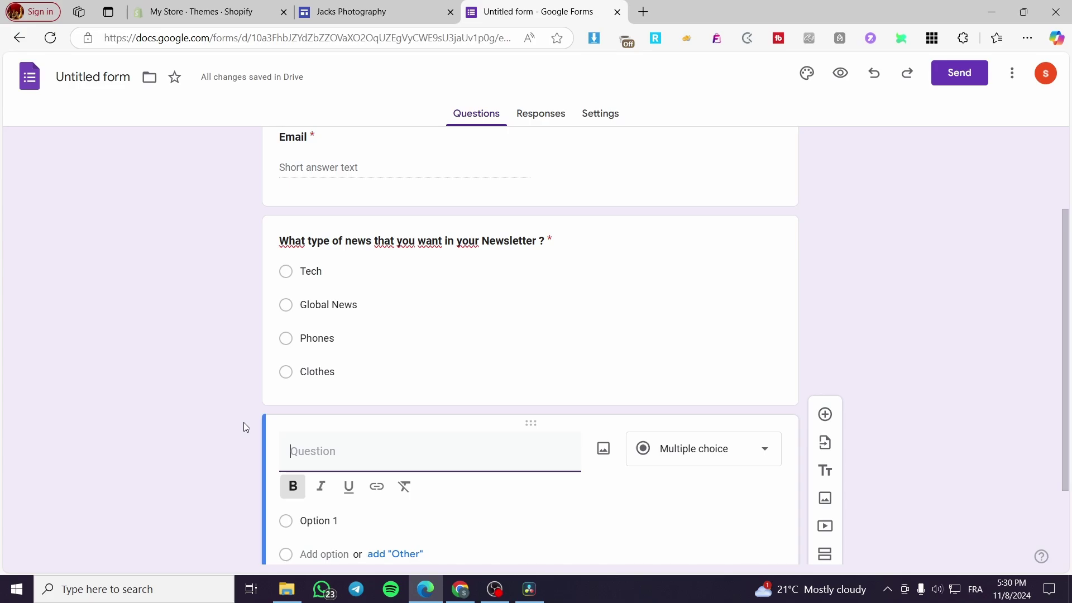
# Title the third question 'Are you interested in buying Accessories ?' with required Yes/No answers.
pyautogui.write('Are you interested in buying')
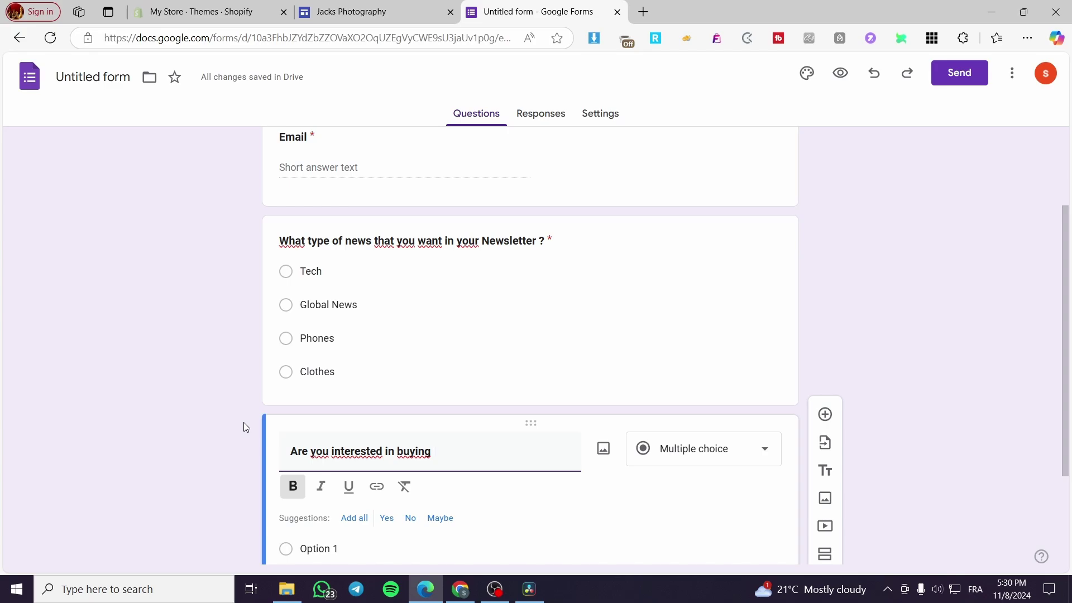
pyautogui.write('Accessories ?')
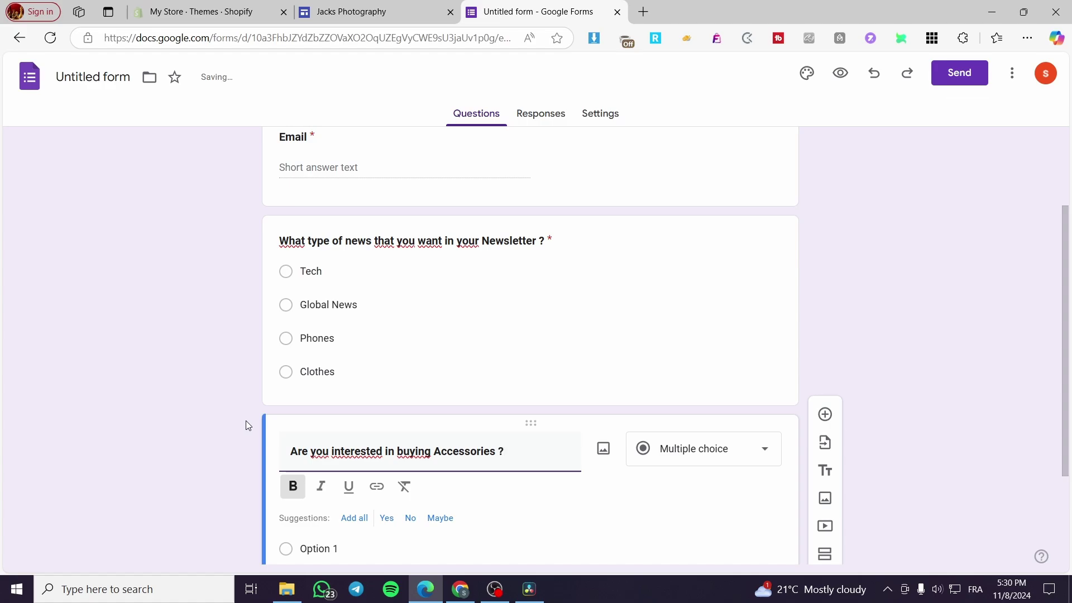
pyautogui.scroll(-1, 670, 380)
pyautogui.click(391, 448)
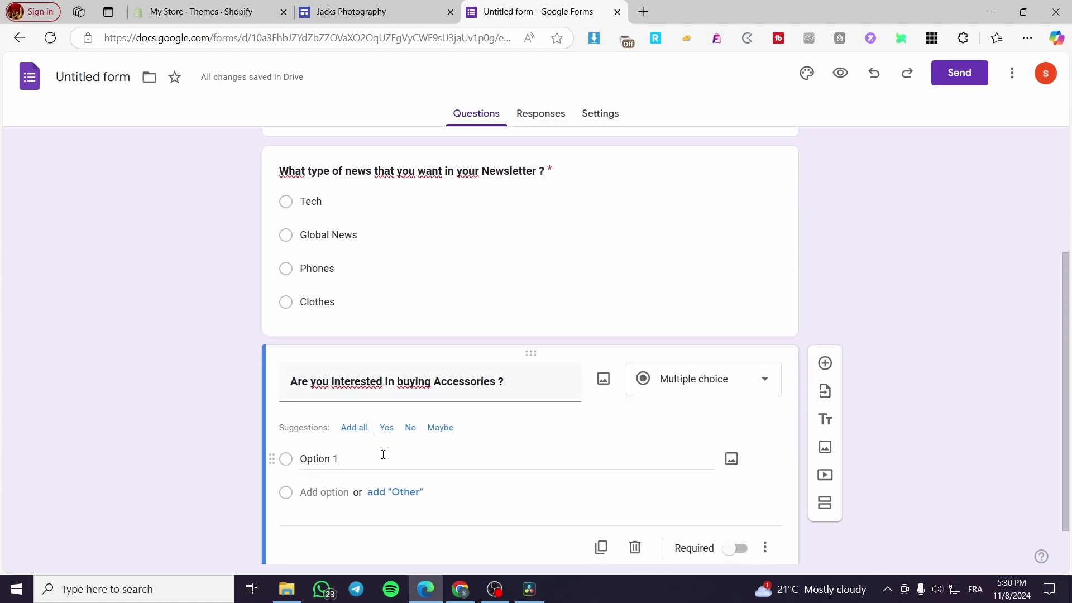
pyautogui.click(392, 425)
pyautogui.click(387, 421)
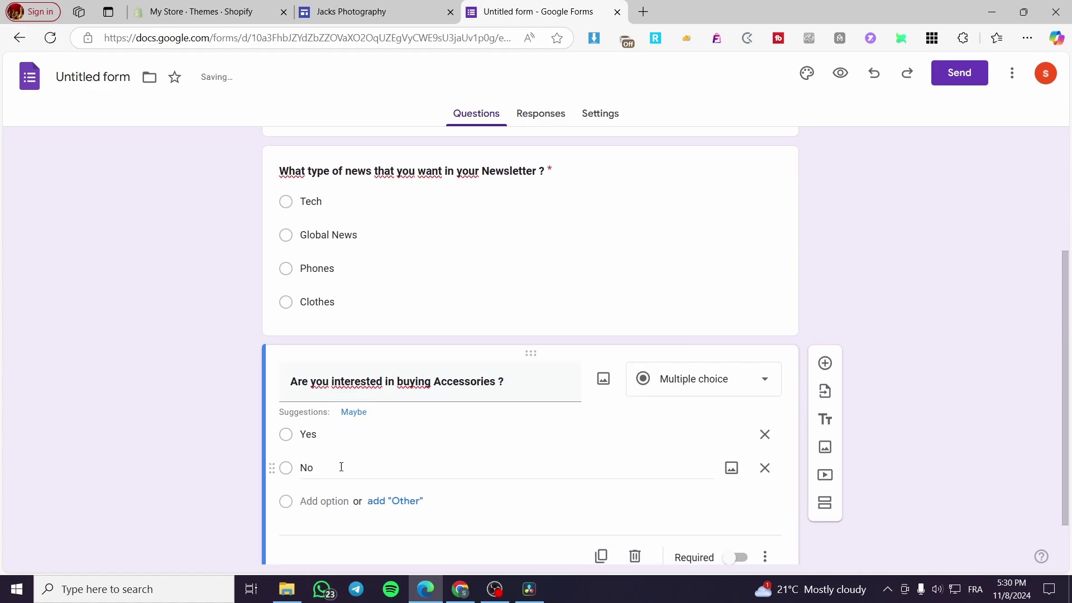
pyautogui.click(732, 561)
pyautogui.scroll(1, 827, 510)
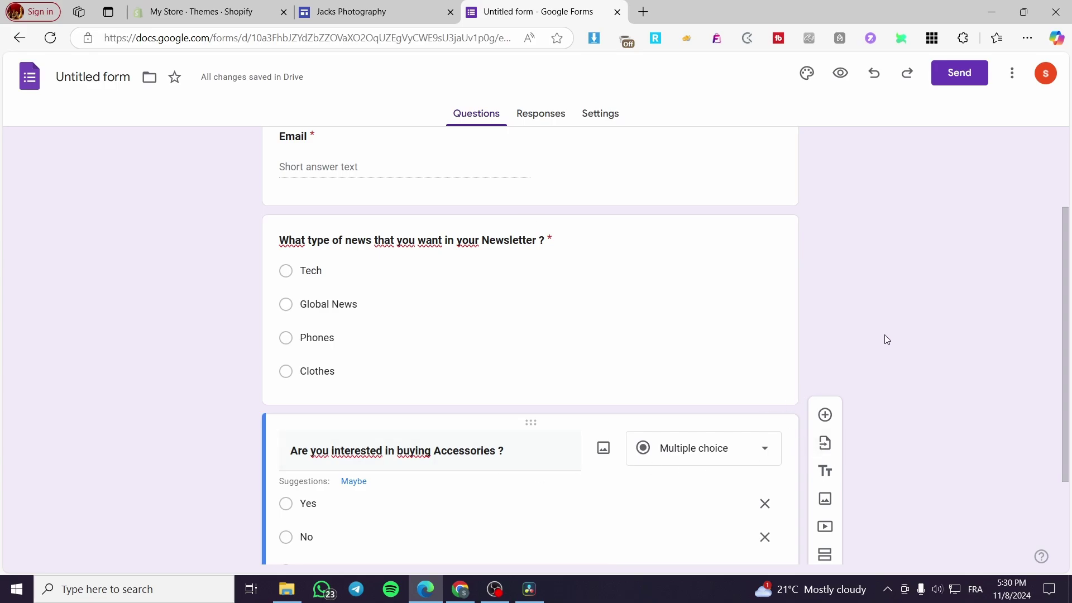
pyautogui.scroll(-2, 400, 479)
pyautogui.scroll(4, 790, 419)
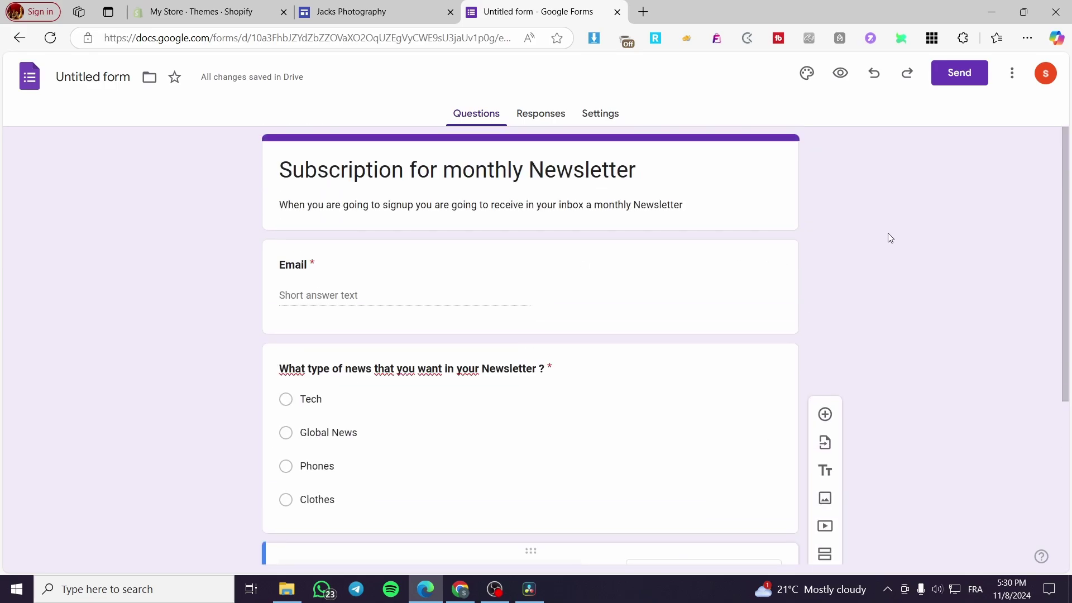
# Set email collection to Responder input and delete the duplicate Email question.
pyautogui.click(969, 79)
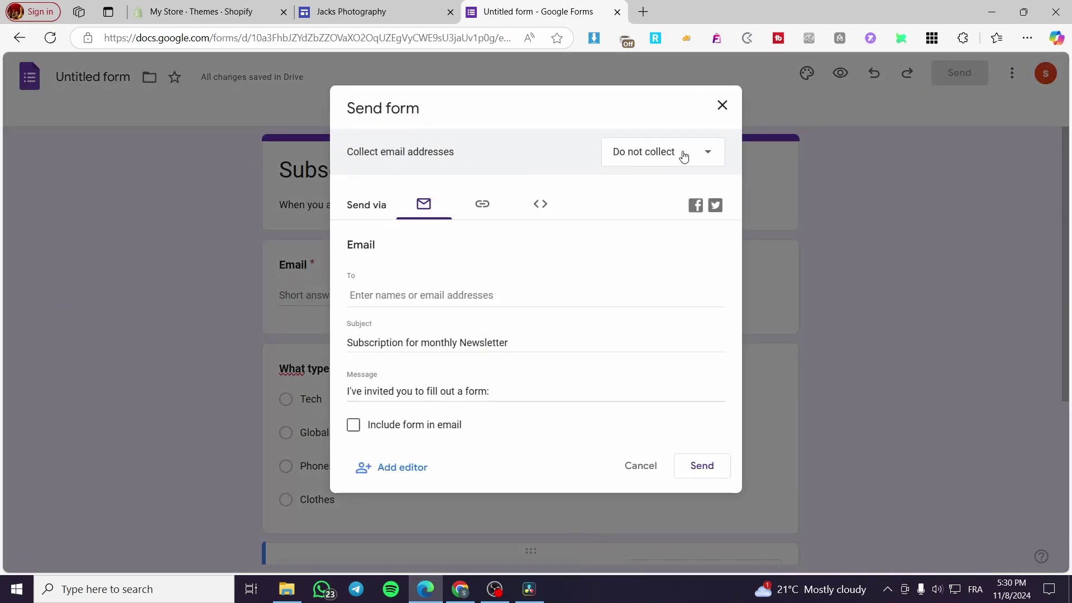
pyautogui.click(684, 156)
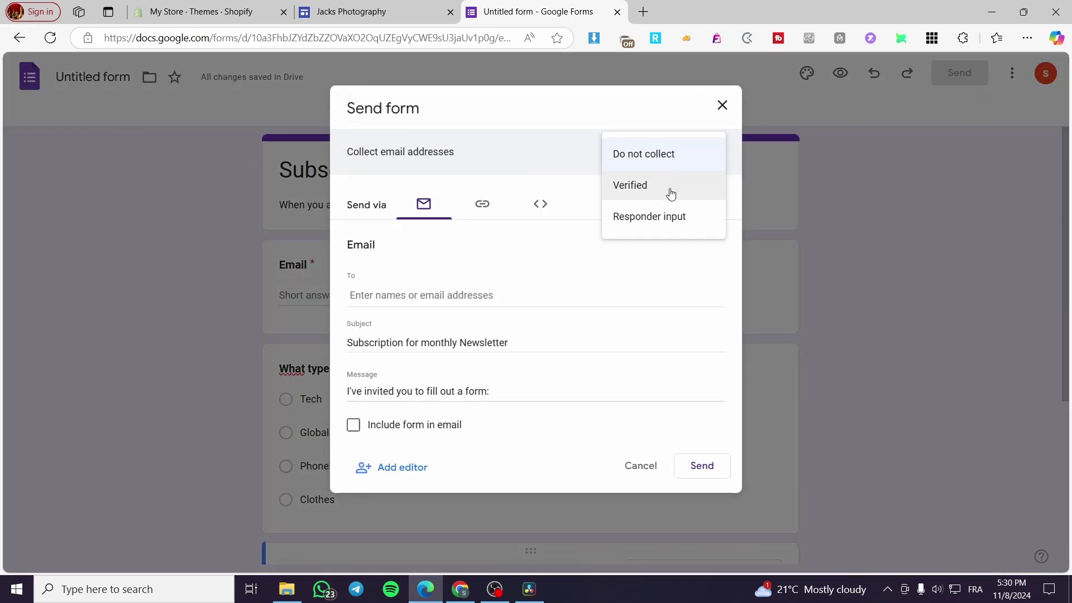
pyautogui.click(668, 231)
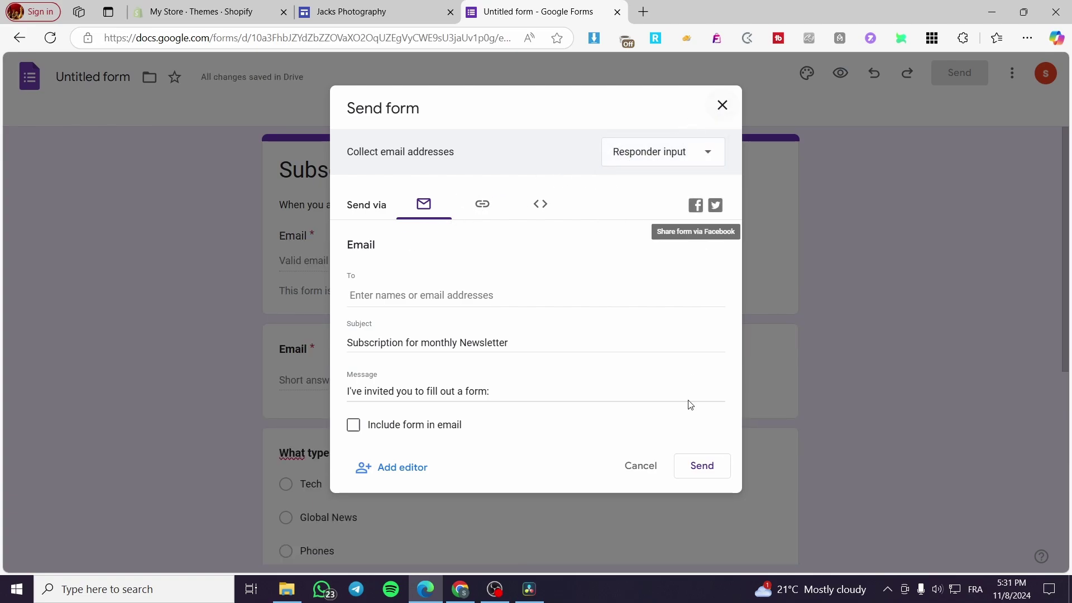
pyautogui.click(648, 466)
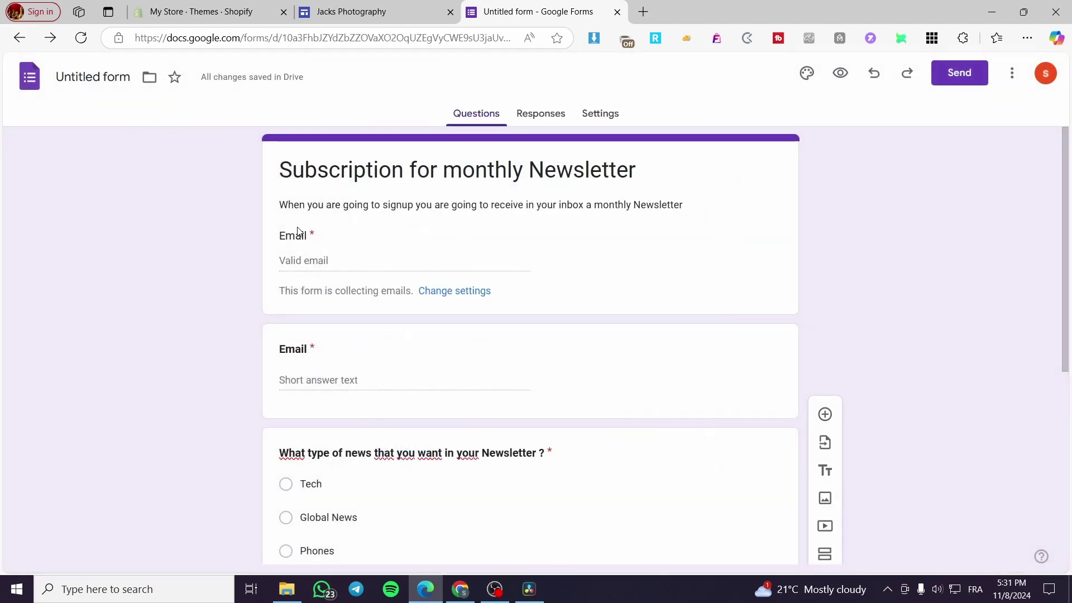
pyautogui.click(711, 364)
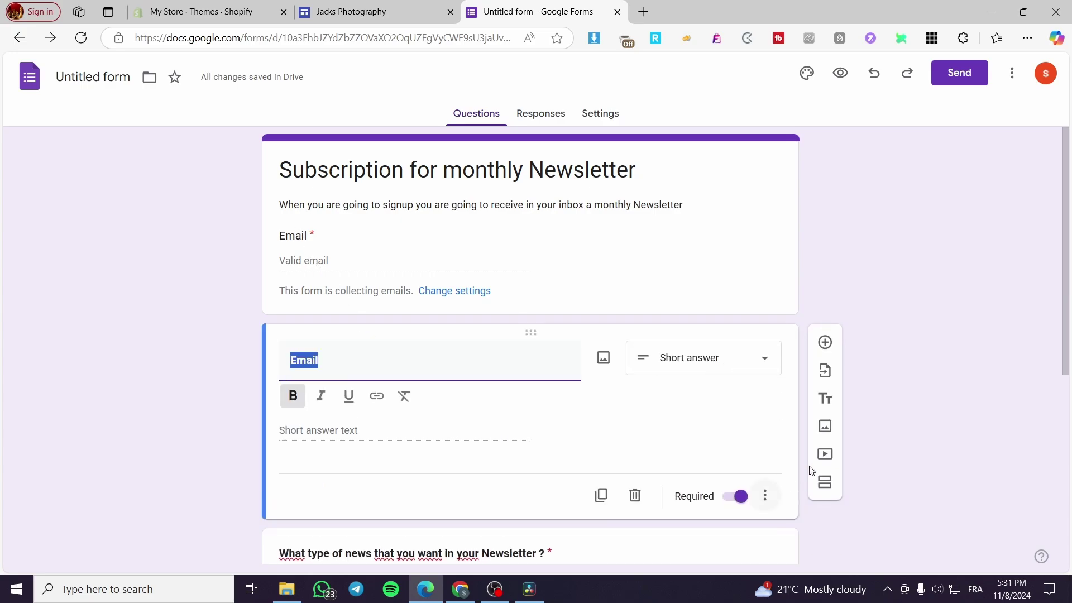
pyautogui.click(633, 496)
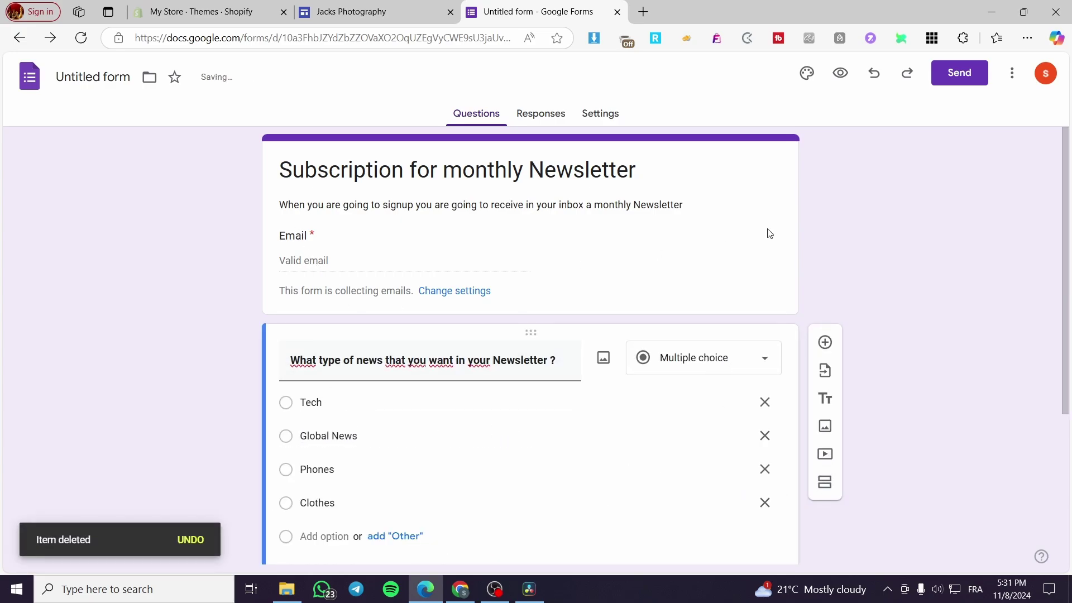
# Name the form file 'Subscription for monthly Newsletter' and return to the Forms home page.
pyautogui.click(959, 73)
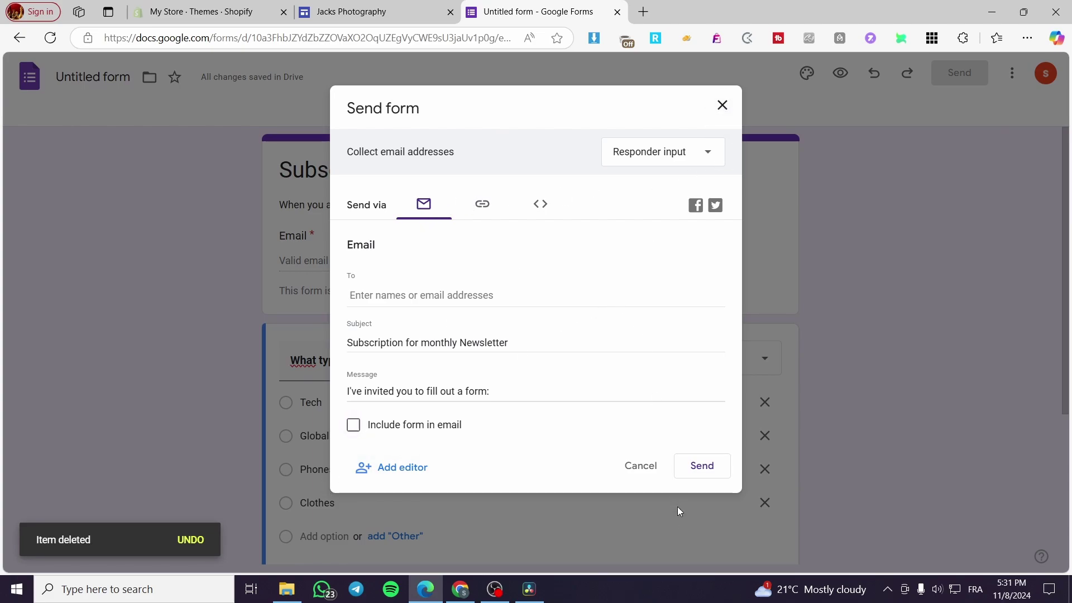
pyautogui.click(640, 466)
pyautogui.click(104, 77)
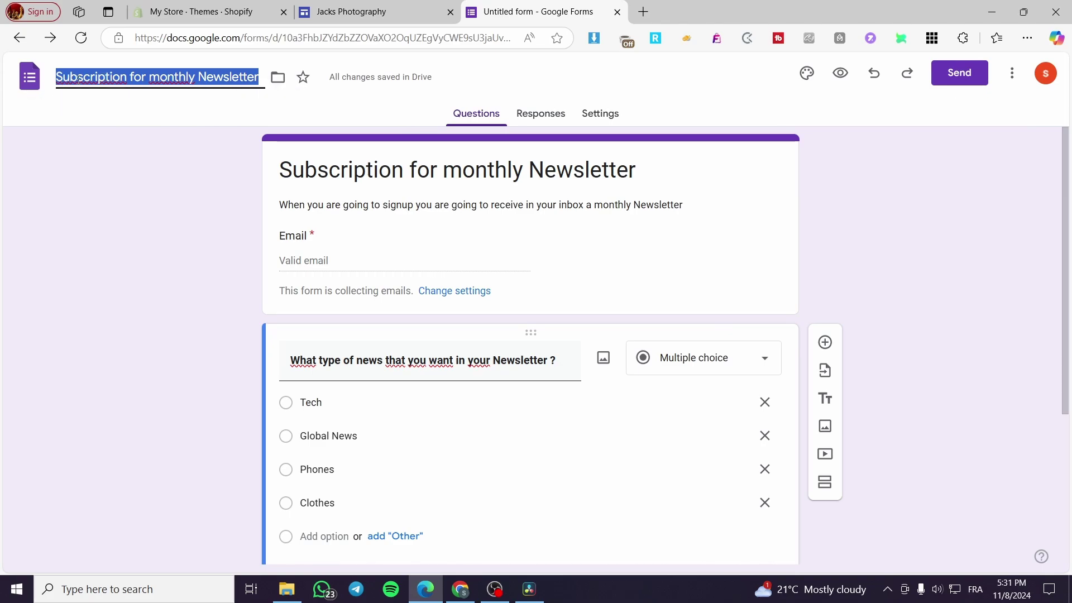
pyautogui.click(42, 115)
pyautogui.click(29, 77)
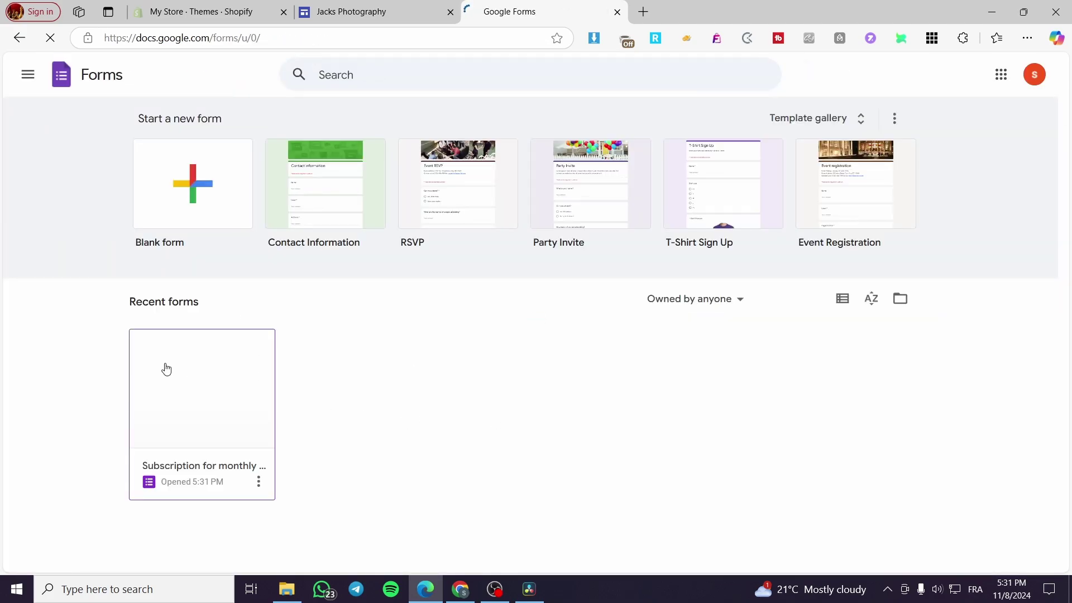
# Insert the 'Subscription for monthly Newsletter' form on the Jacks Photography page and widen it.
pyautogui.click(347, 10)
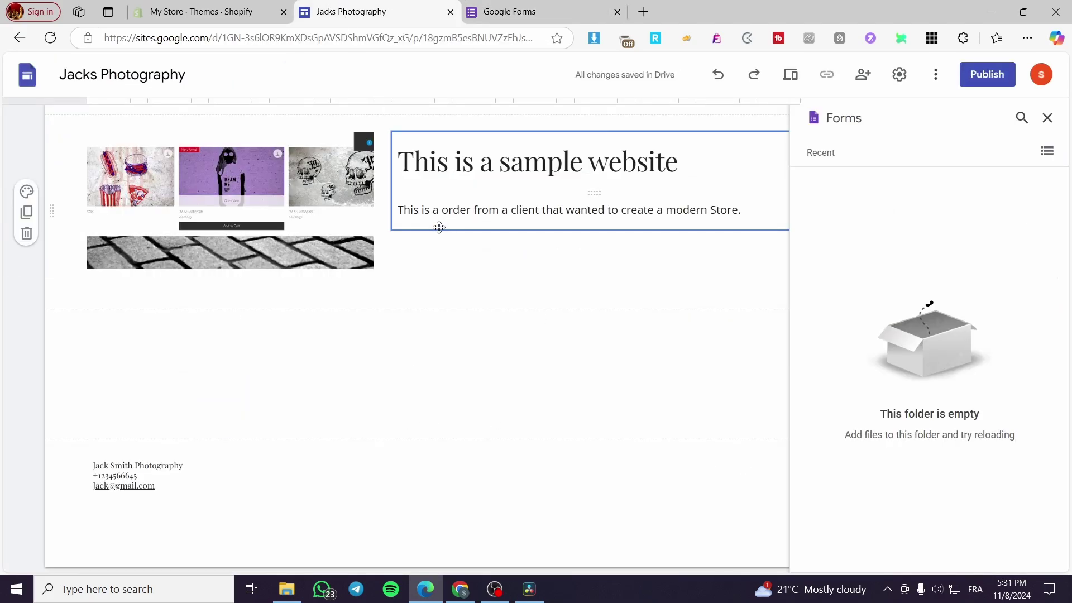
pyautogui.click(343, 245)
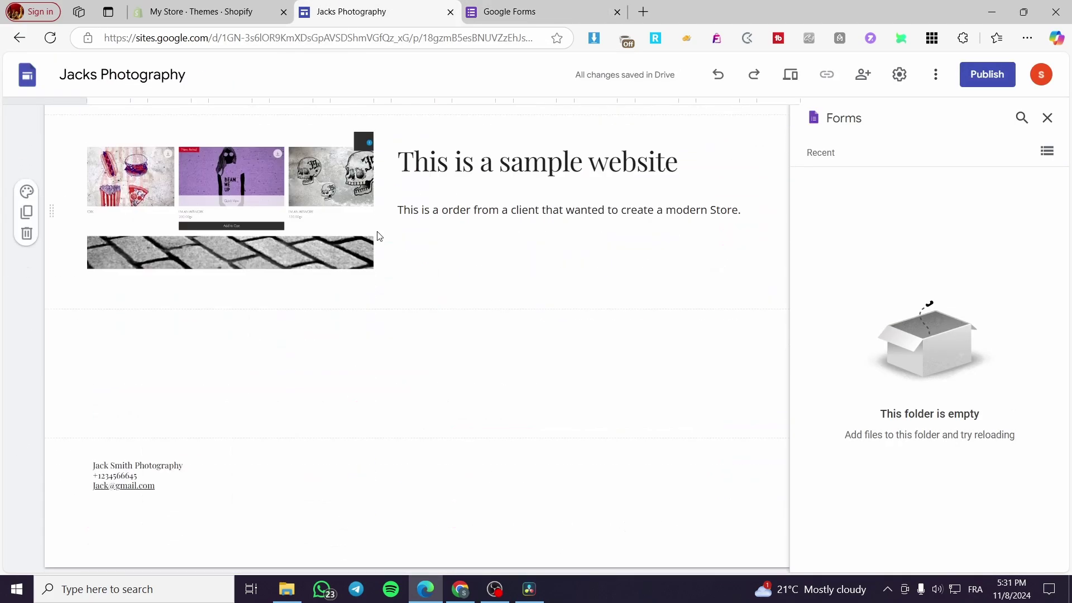
pyautogui.click(1042, 118)
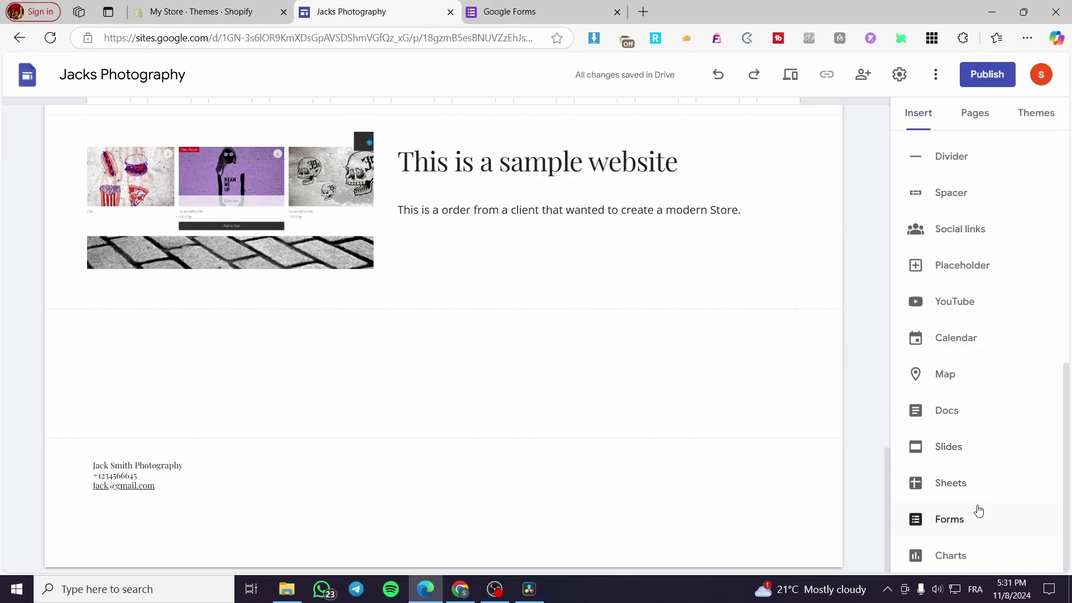
pyautogui.click(977, 518)
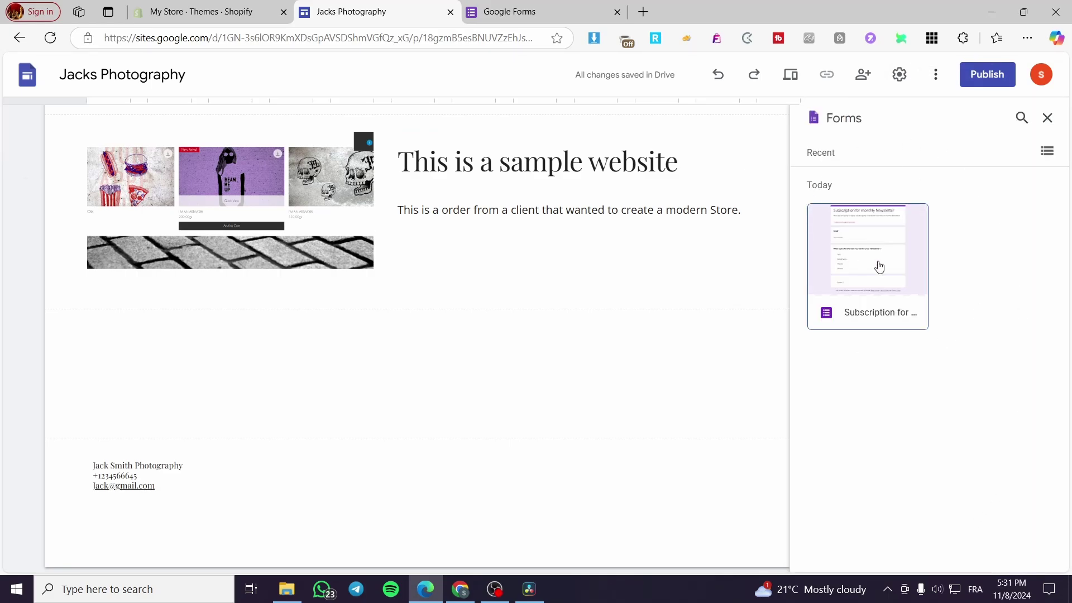
pyautogui.click(875, 286)
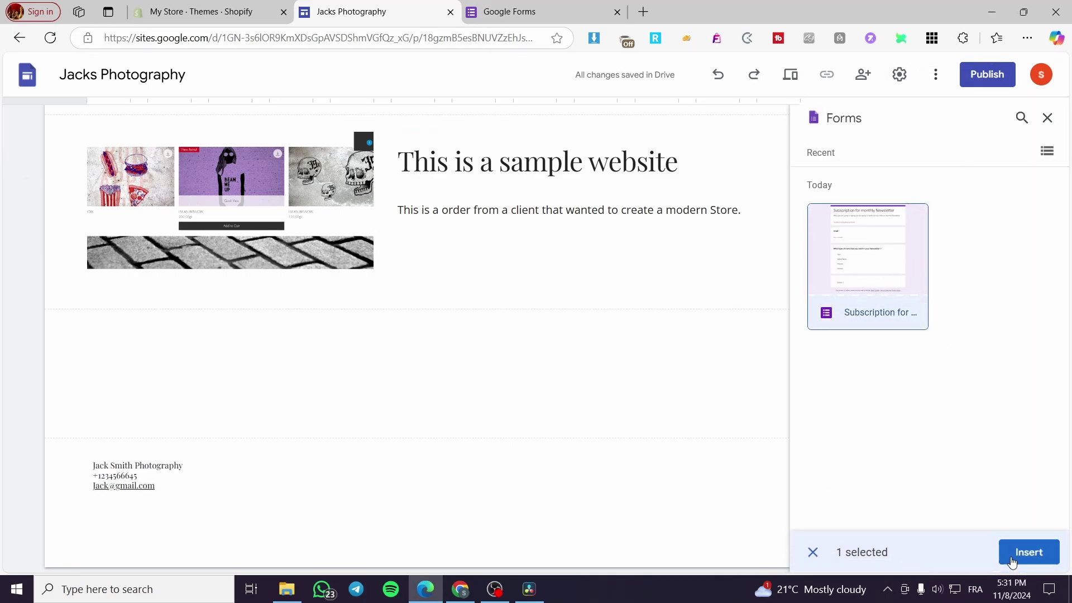
pyautogui.click(1026, 552)
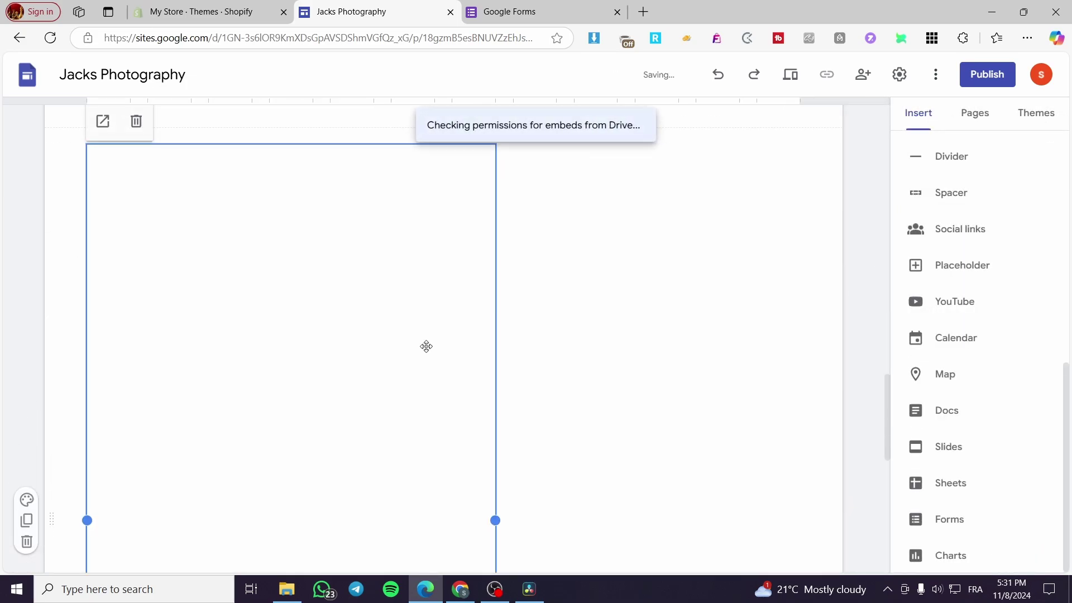
pyautogui.moveTo(496, 344); pyautogui.dragTo(840, 369)
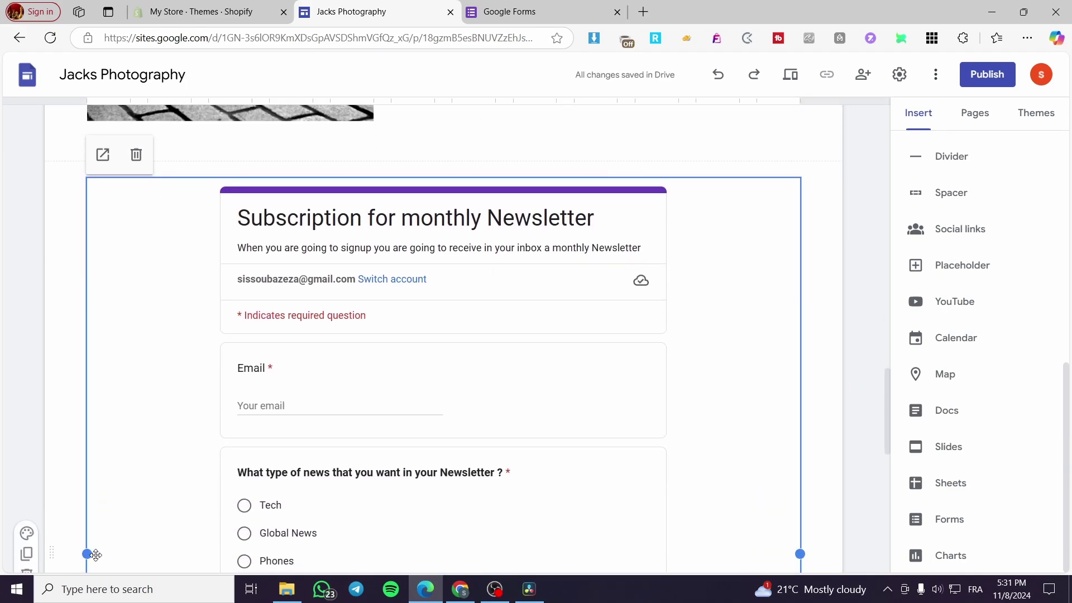
pyautogui.moveTo(94, 554); pyautogui.dragTo(58, 553)
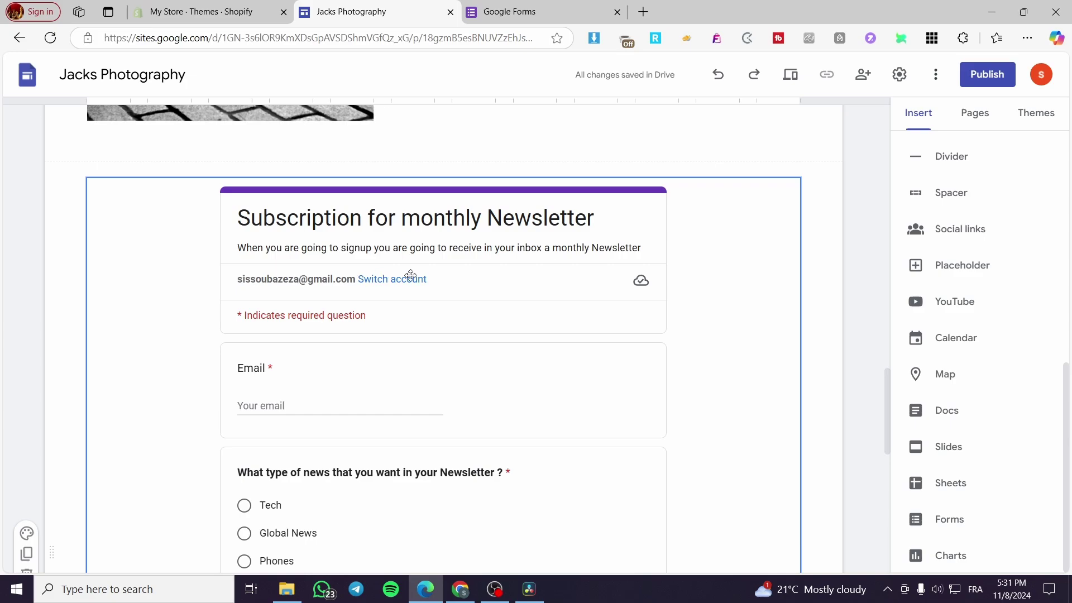
pyautogui.scroll(-5, 374, 364)
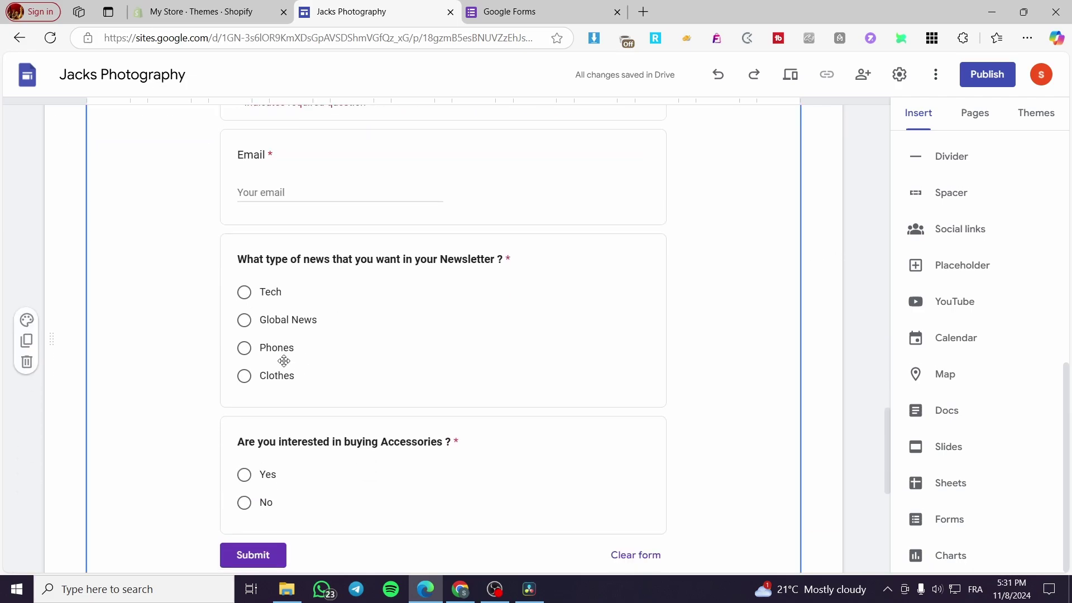
pyautogui.scroll(3, 289, 228)
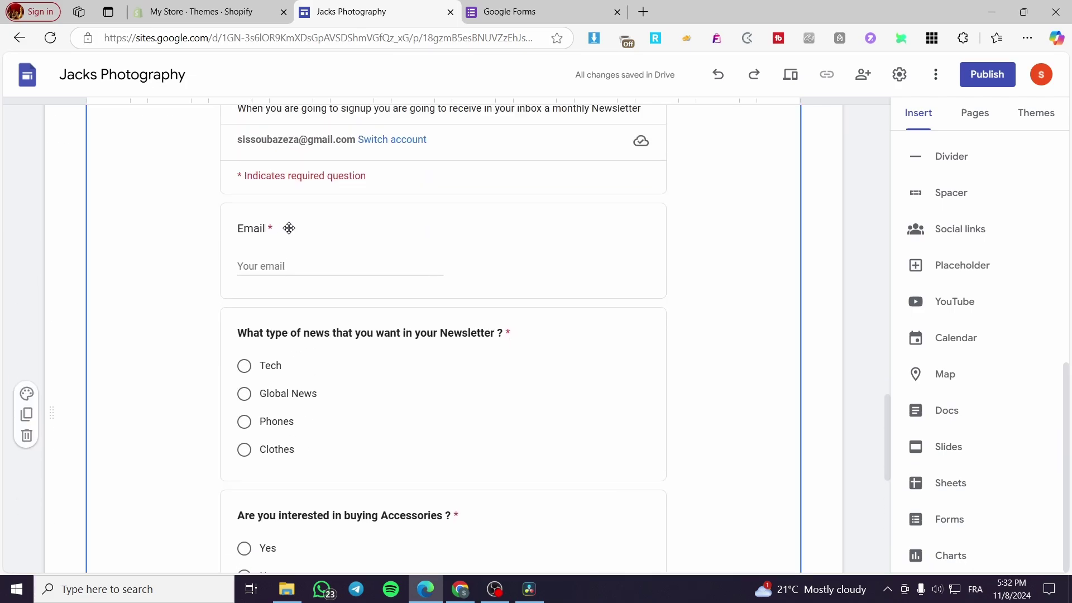
pyautogui.scroll(-4, 270, 367)
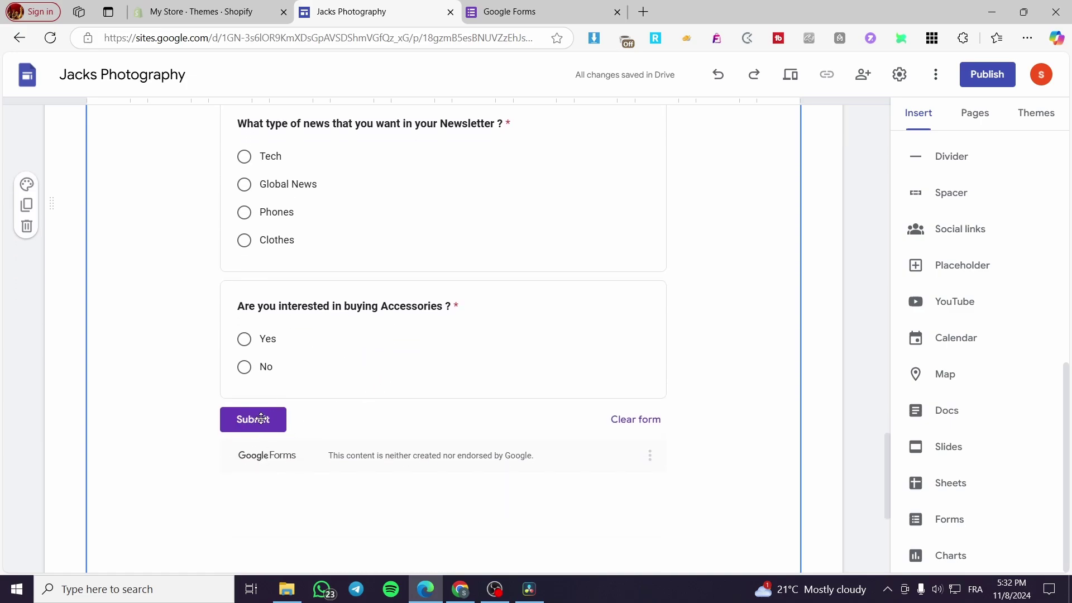
pyautogui.scroll(10, 385, 400)
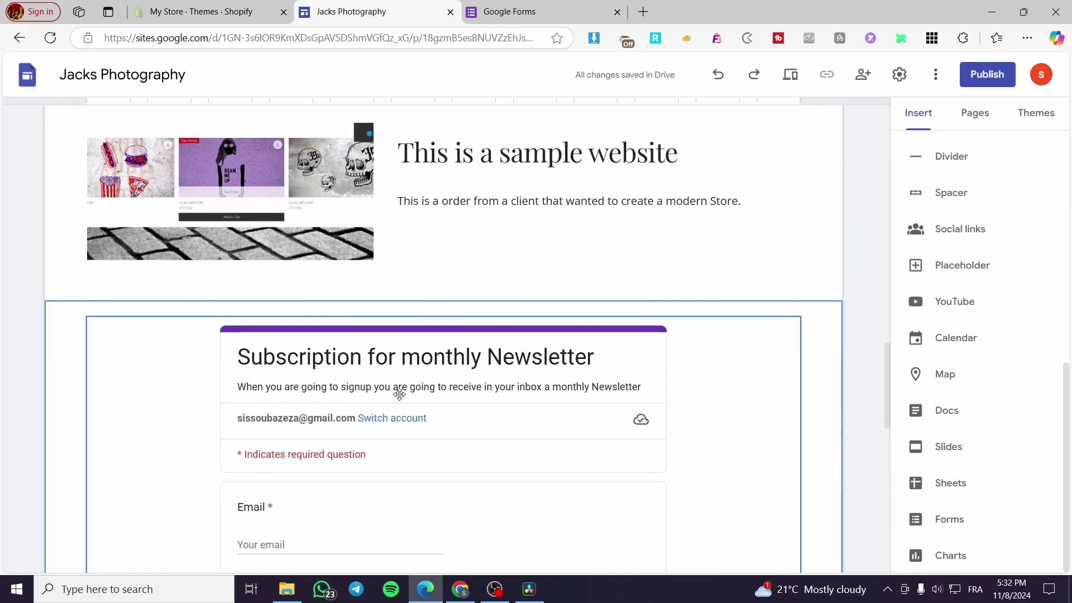
pyautogui.scroll(-10, 804, 362)
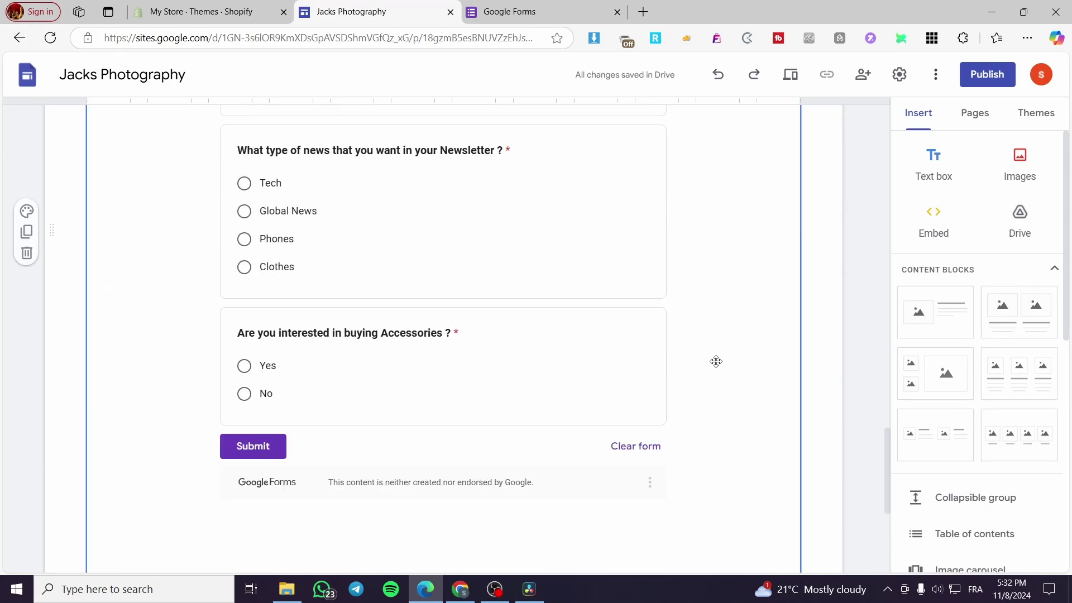
pyautogui.scroll(5, 597, 458)
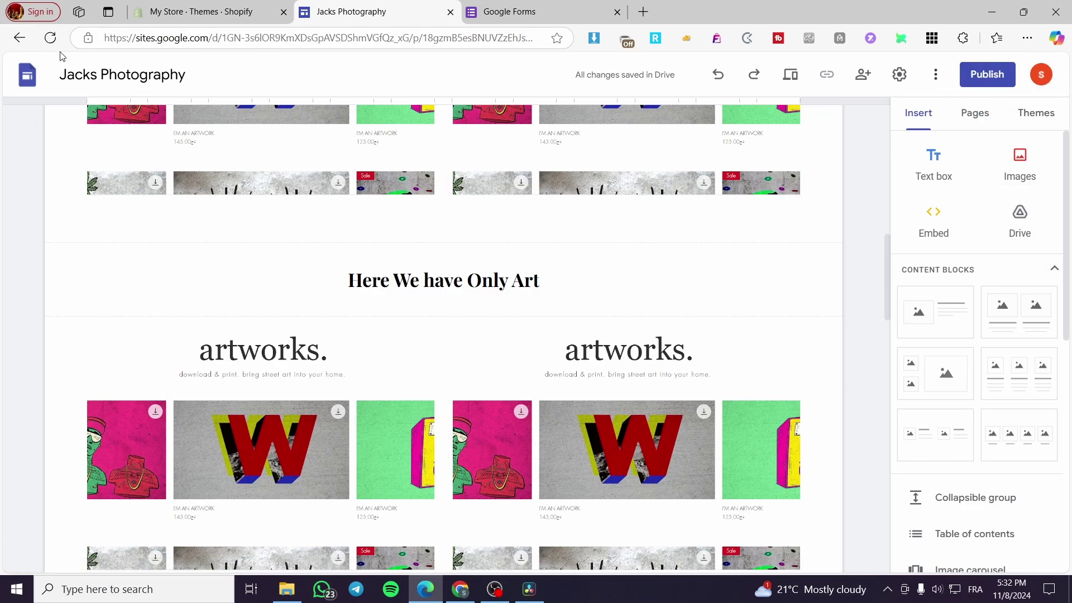
pyautogui.rightClick(35, 78)
# Embed the newsletter form below the Winter and Ocean photos on Photo Portfolio and widen it.
pyautogui.click(19, 78)
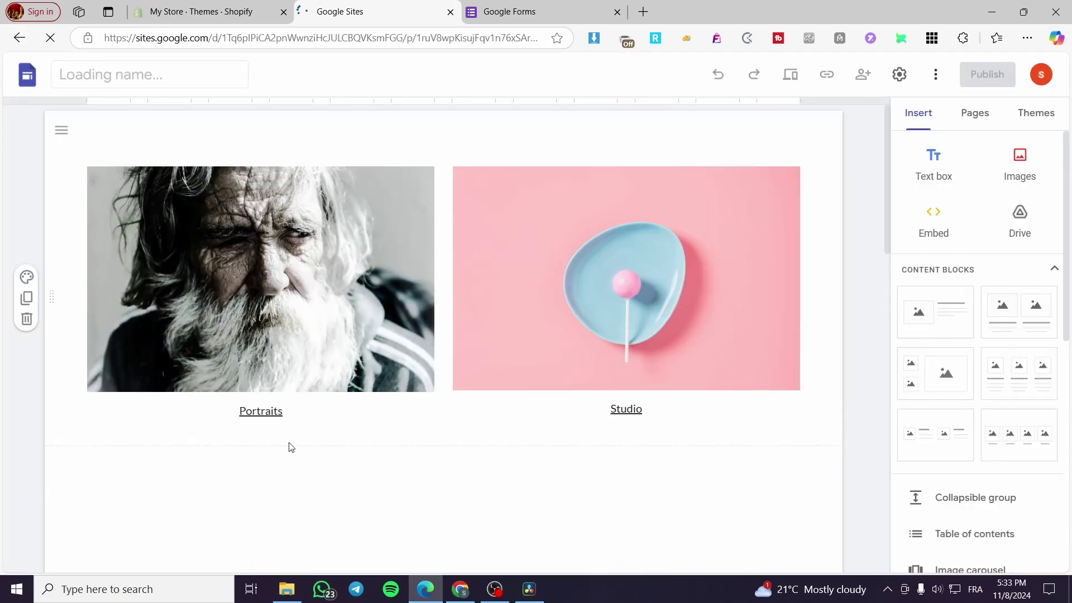
pyautogui.scroll(-5, 748, 306)
pyautogui.scroll(-8, 968, 324)
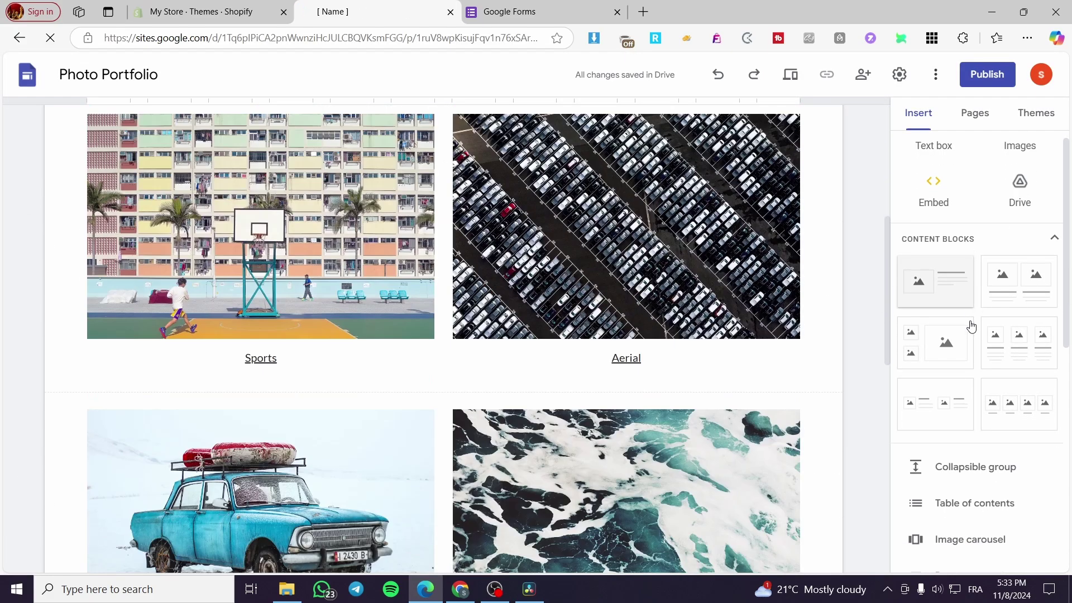
pyautogui.click(947, 524)
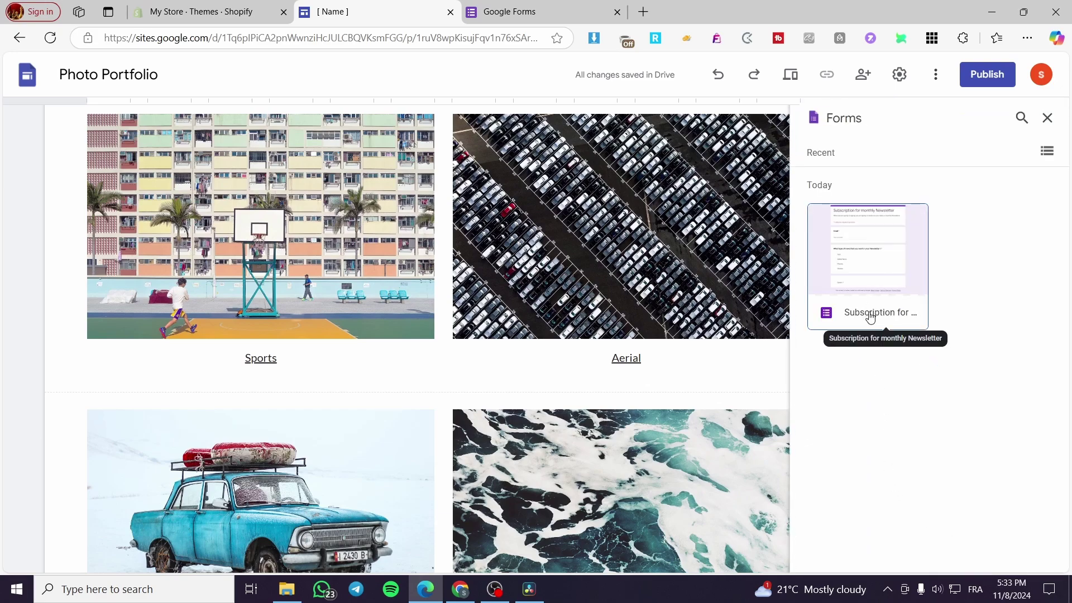
pyautogui.click(870, 316)
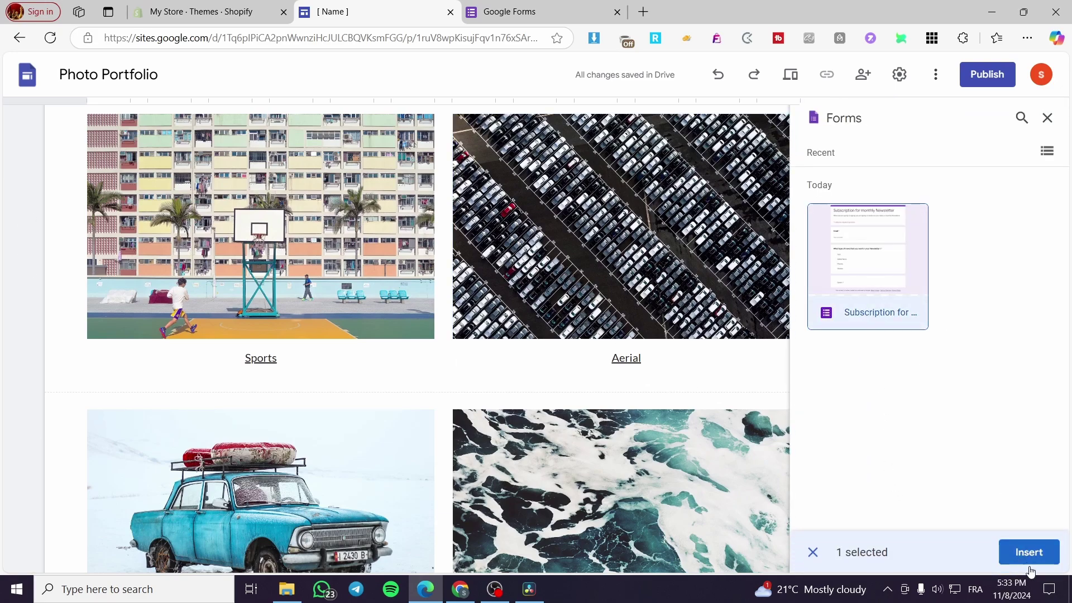
pyautogui.click(1031, 559)
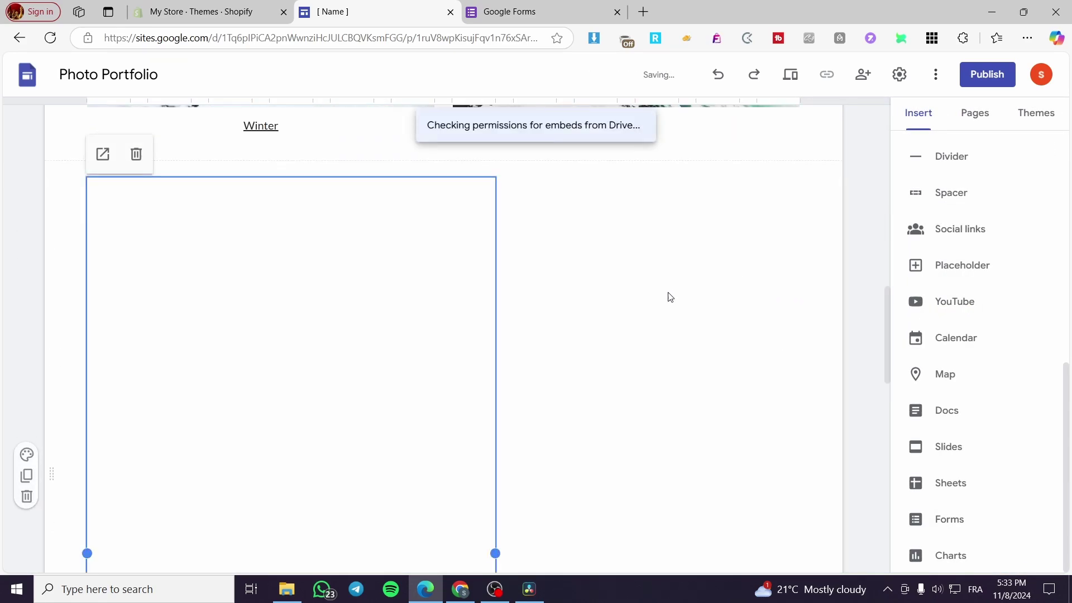
pyautogui.moveTo(496, 204); pyautogui.dragTo(821, 227)
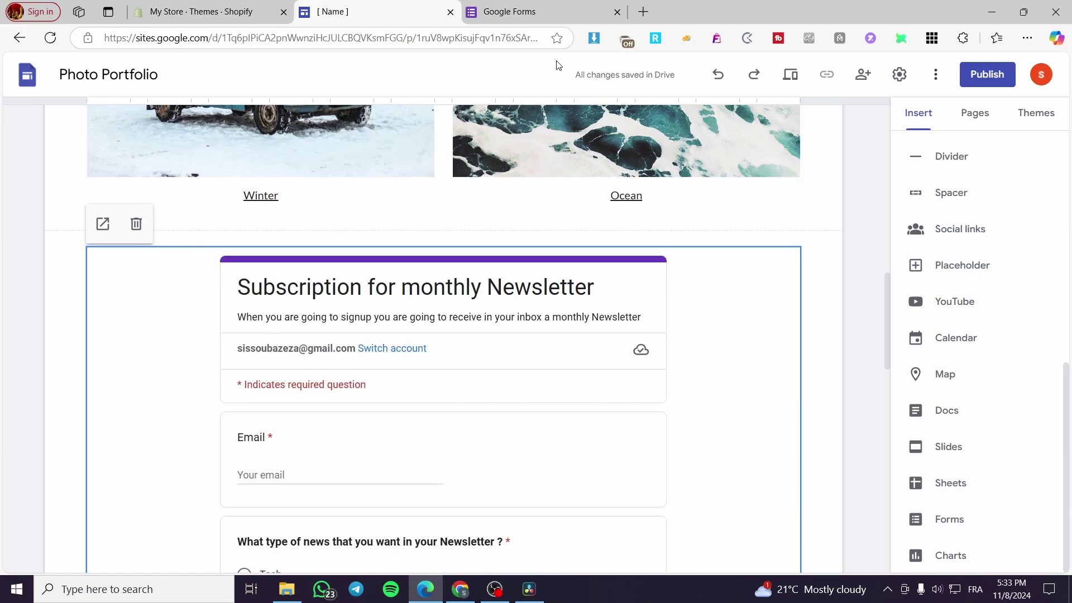
# From the Forms tab, go to google.com and search for 'sign up form to embed'.
pyautogui.click(535, 11)
pyautogui.click(313, 31)
pyautogui.write('googl')
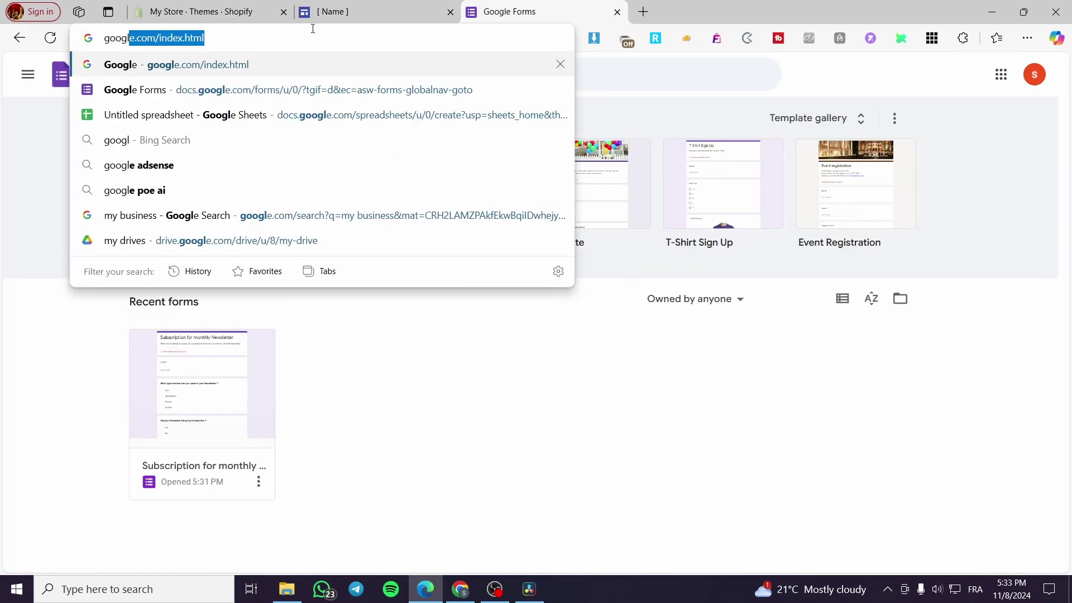
pyautogui.press('Return')
pyautogui.write('sign up ')
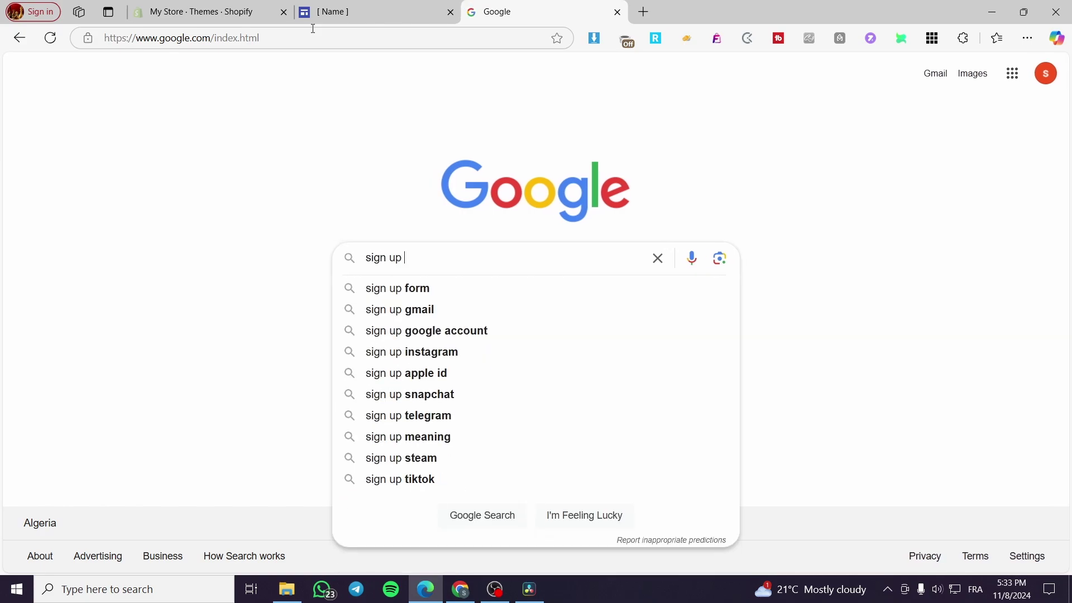
pyautogui.write('form t')
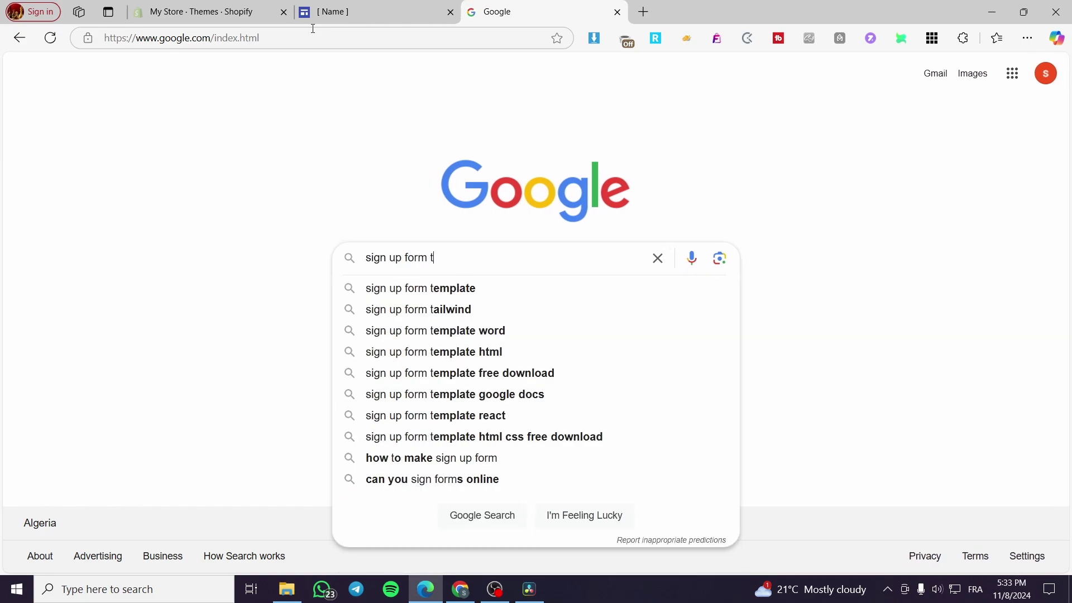
pyautogui.write('o embed')
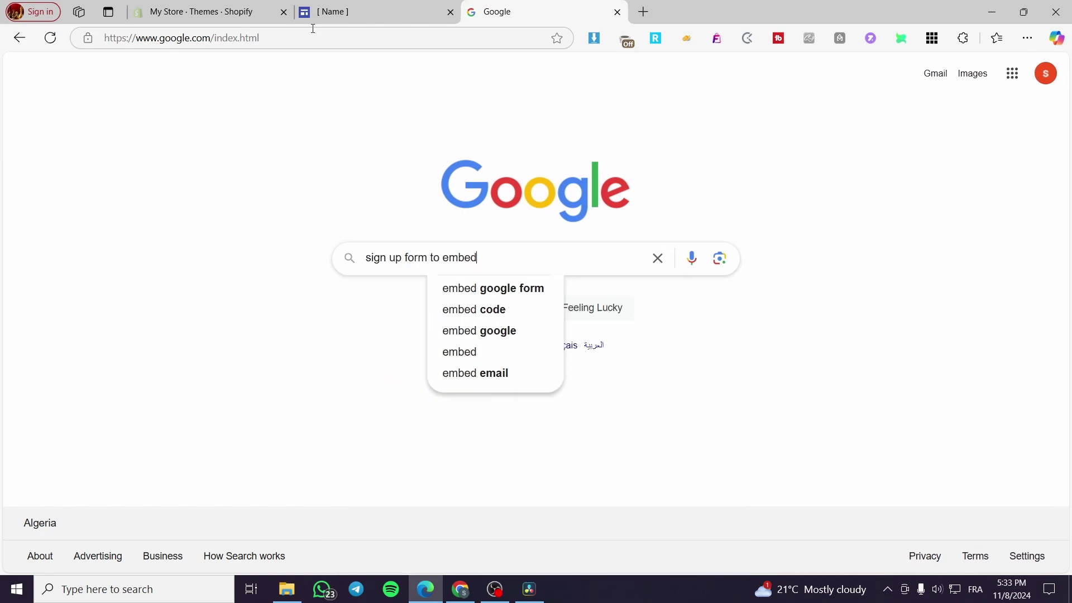
pyautogui.press('Return')
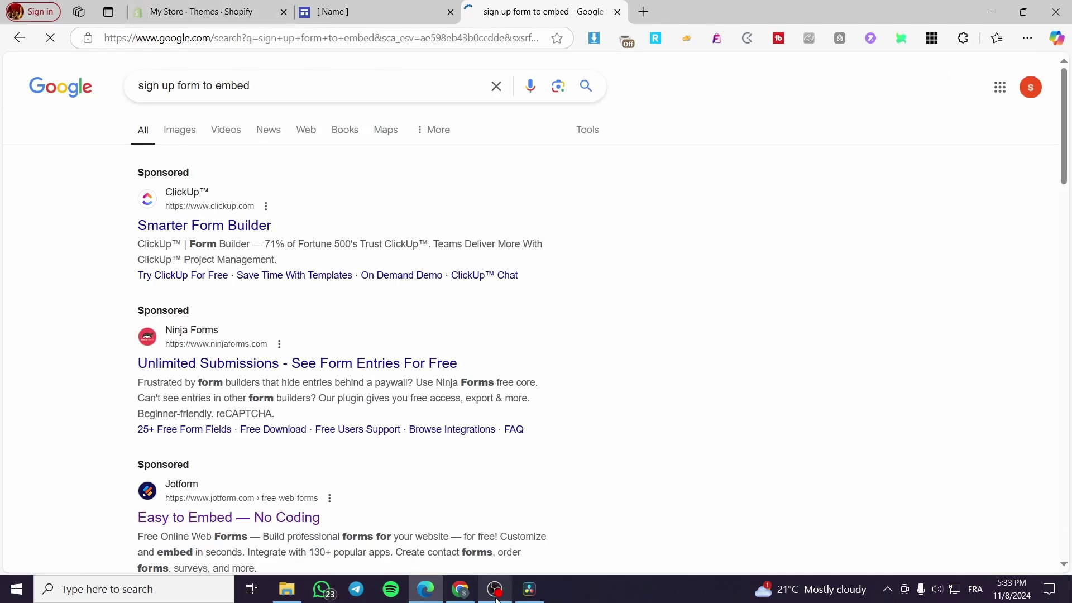
# Browse down the search results, then return to the Photo Portfolio editor and scroll down its page.
pyautogui.scroll(-10, 377, 472)
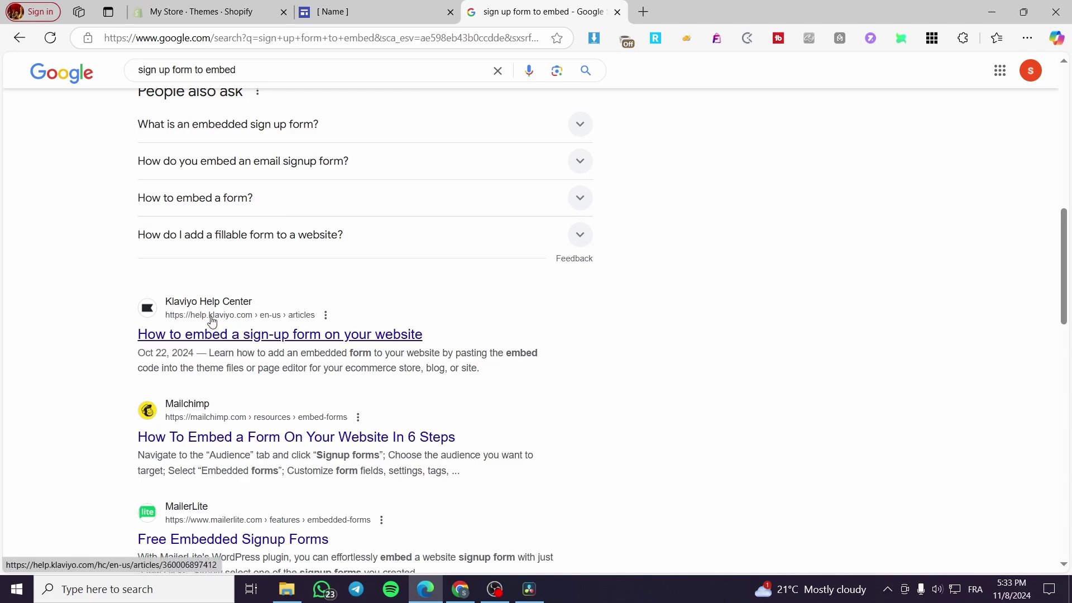
pyautogui.scroll(-3, 229, 436)
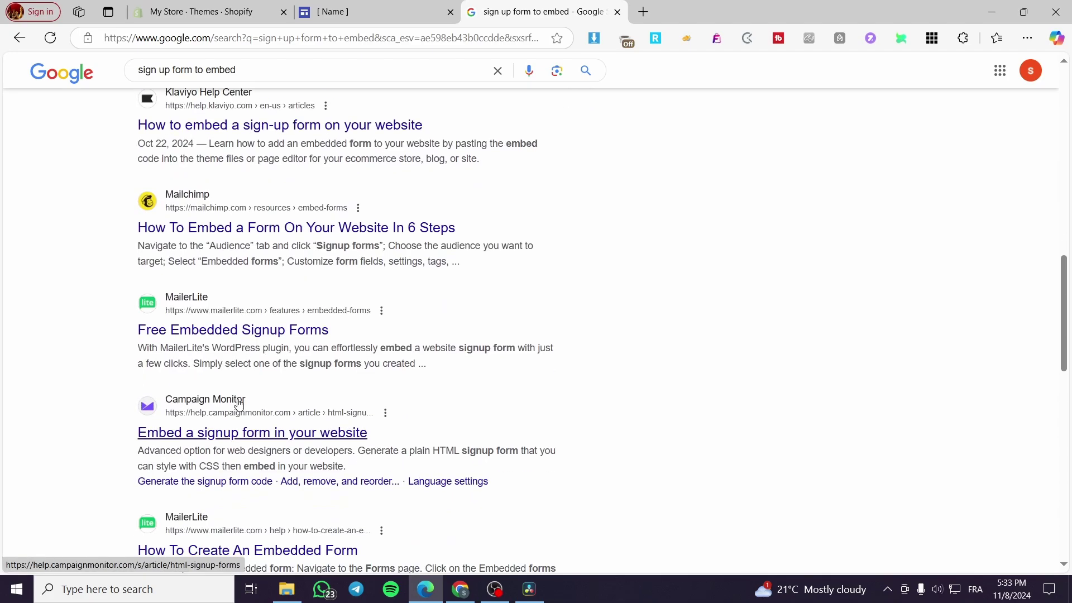
pyautogui.scroll(-2, 351, 359)
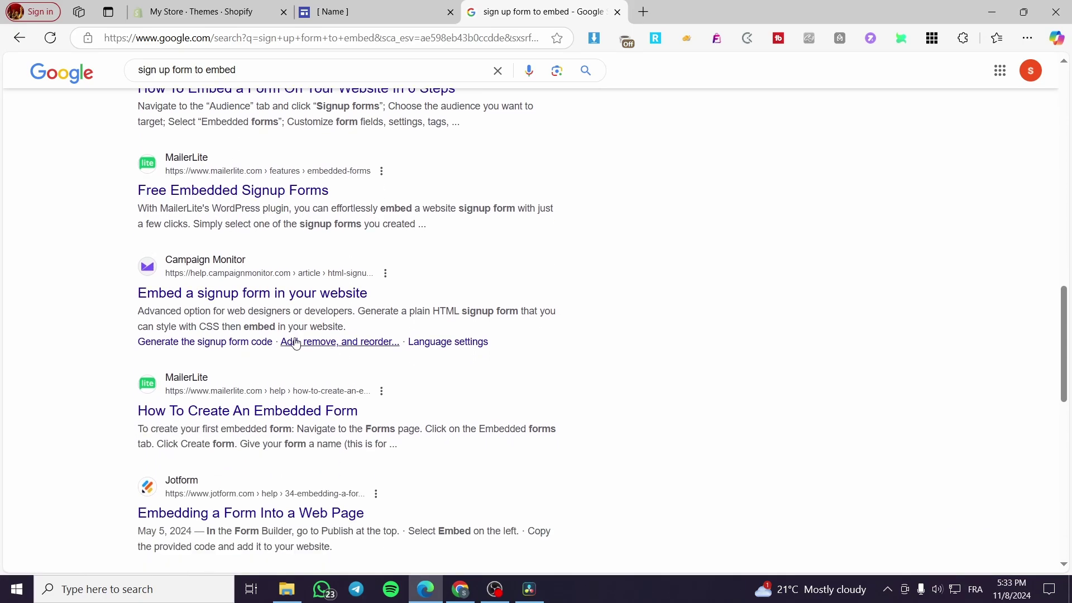
pyautogui.scroll(-5, 618, 372)
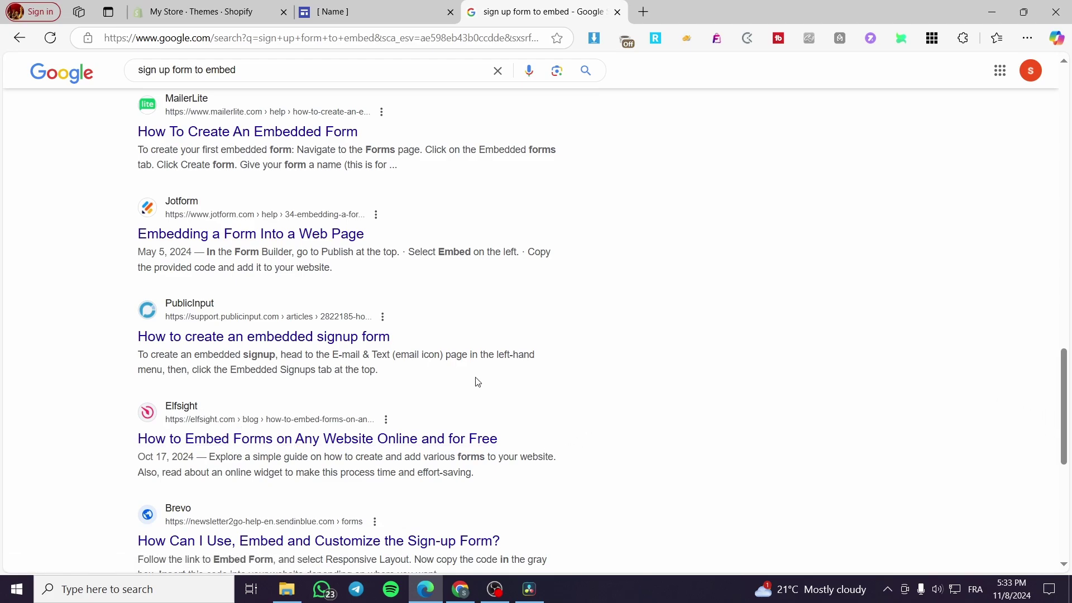
pyautogui.scroll(-1, 425, 413)
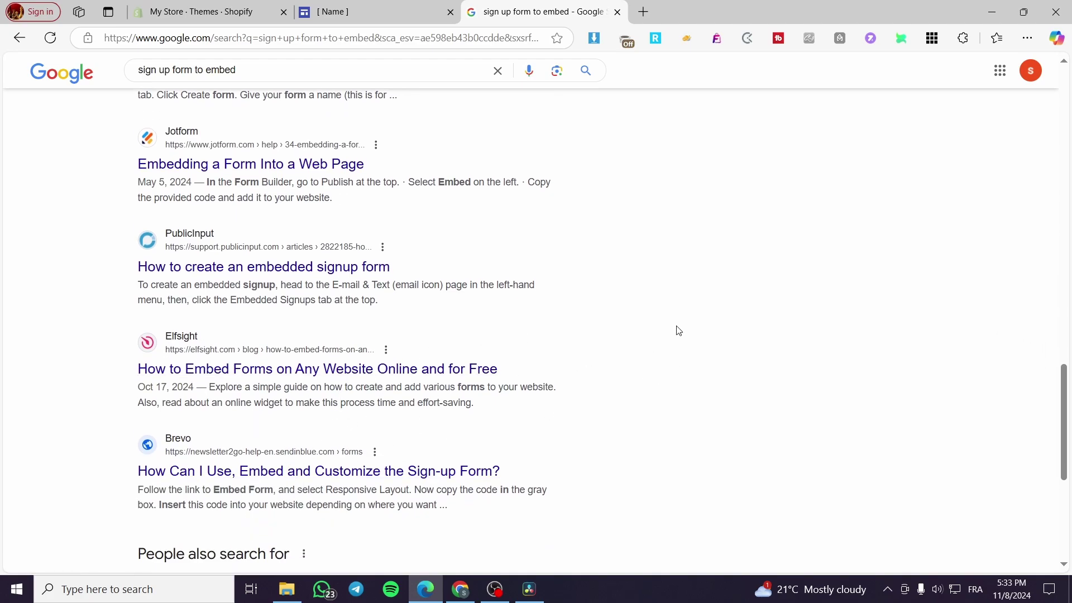
pyautogui.click(435, 11)
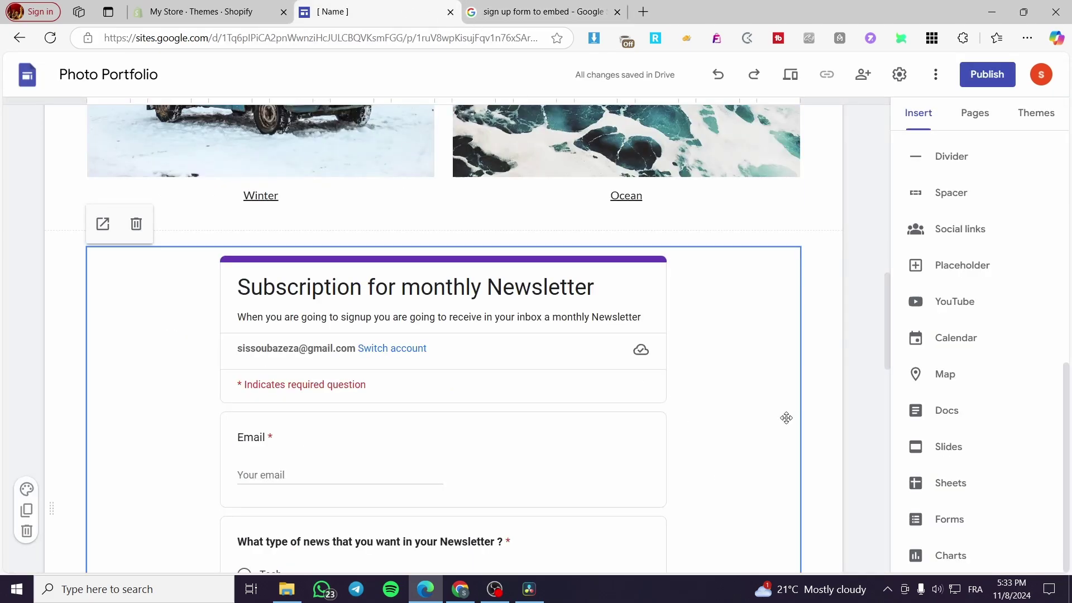
pyautogui.scroll(-5, 787, 417)
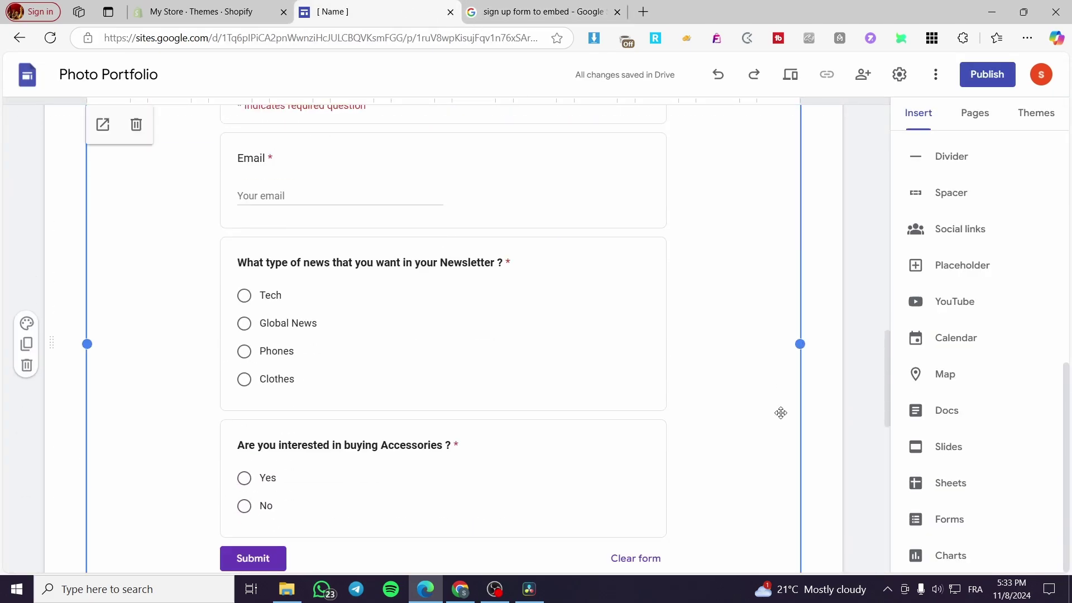